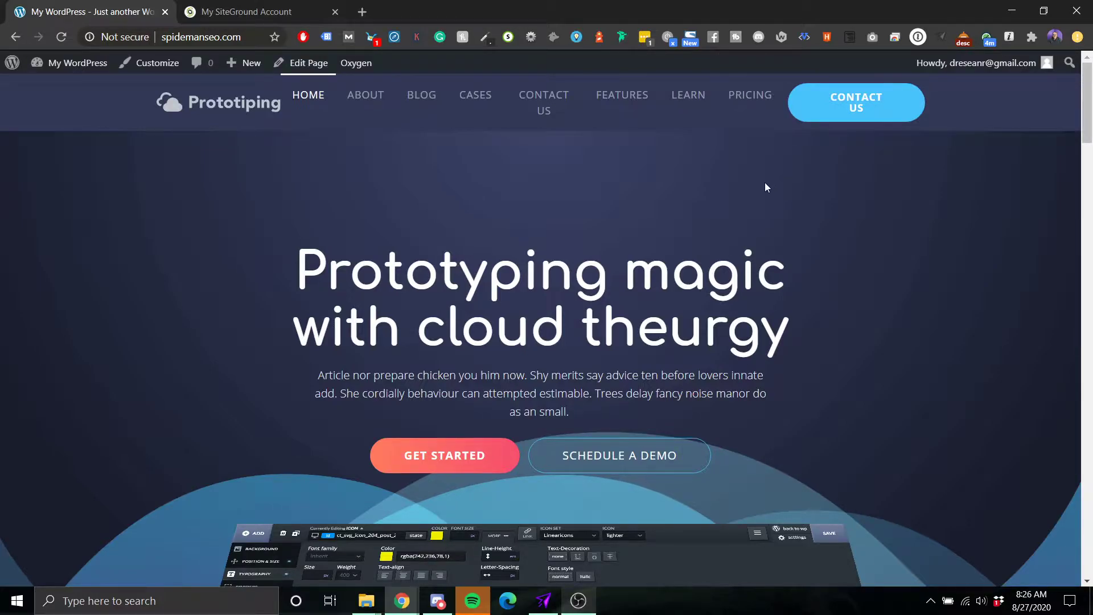
Switch from the WordPress homepage to the 'My SiteGround Account' tab.
click(256, 9)
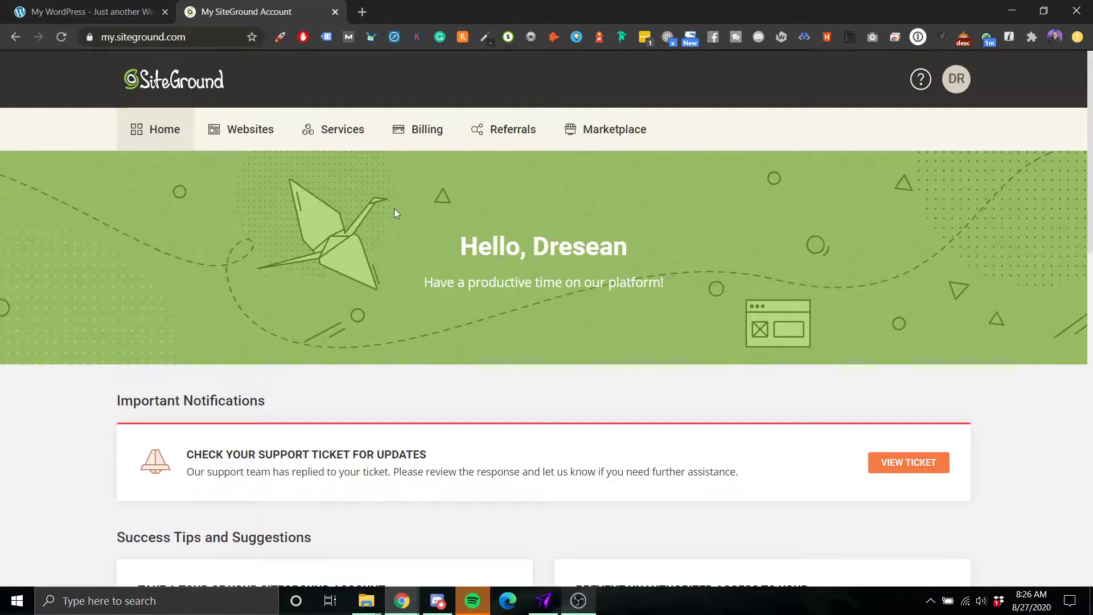
From Websites, open Site Tools for spidemanseo.com and go to its File Manager.
click(229, 131)
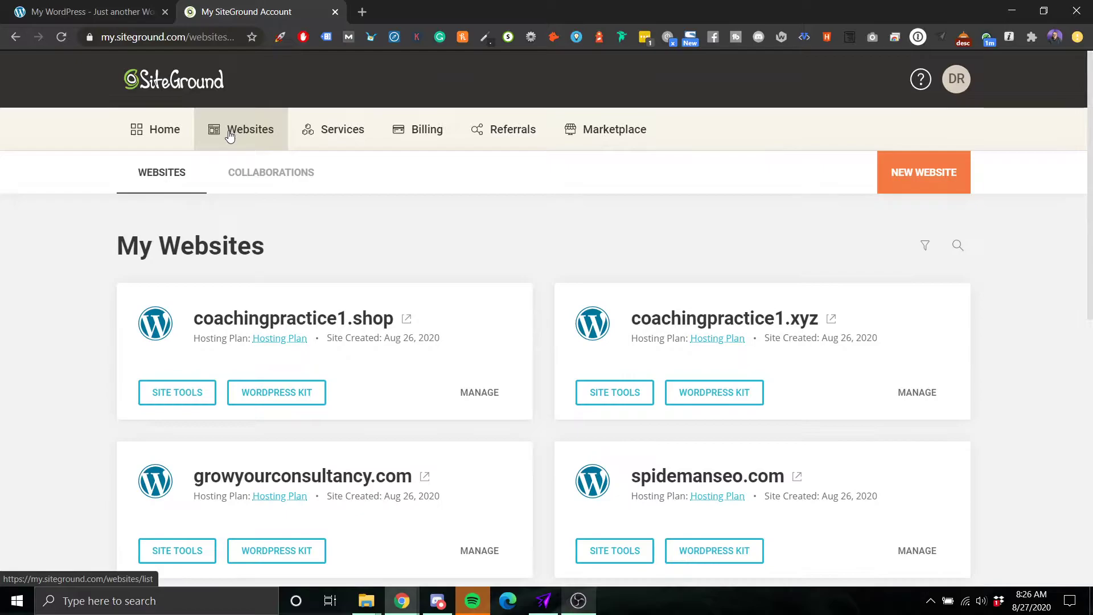
scroll(495, 253, down, 2)
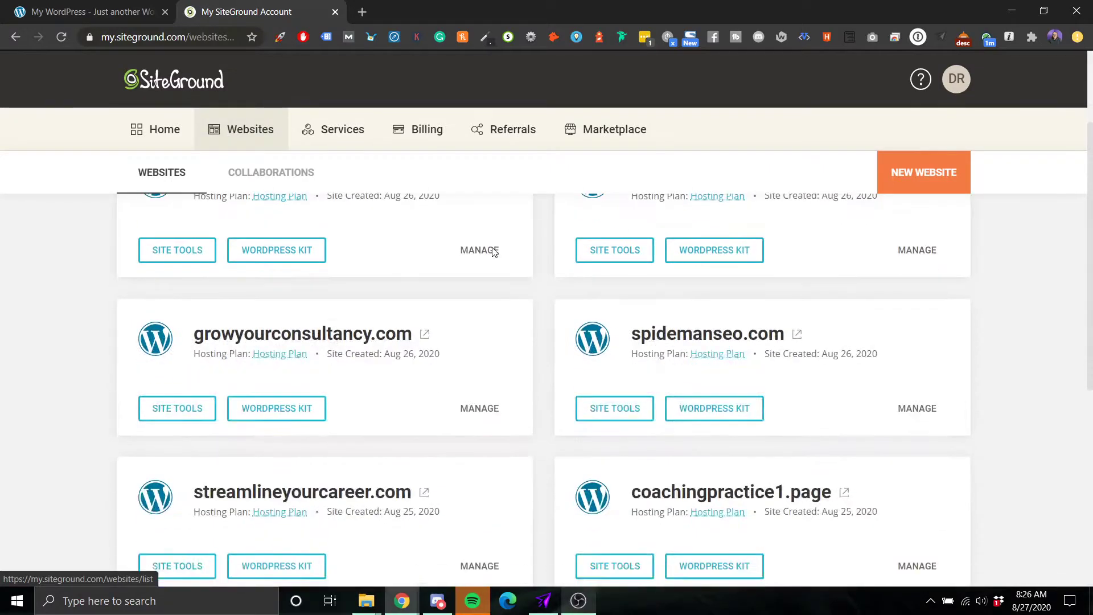
click(623, 415)
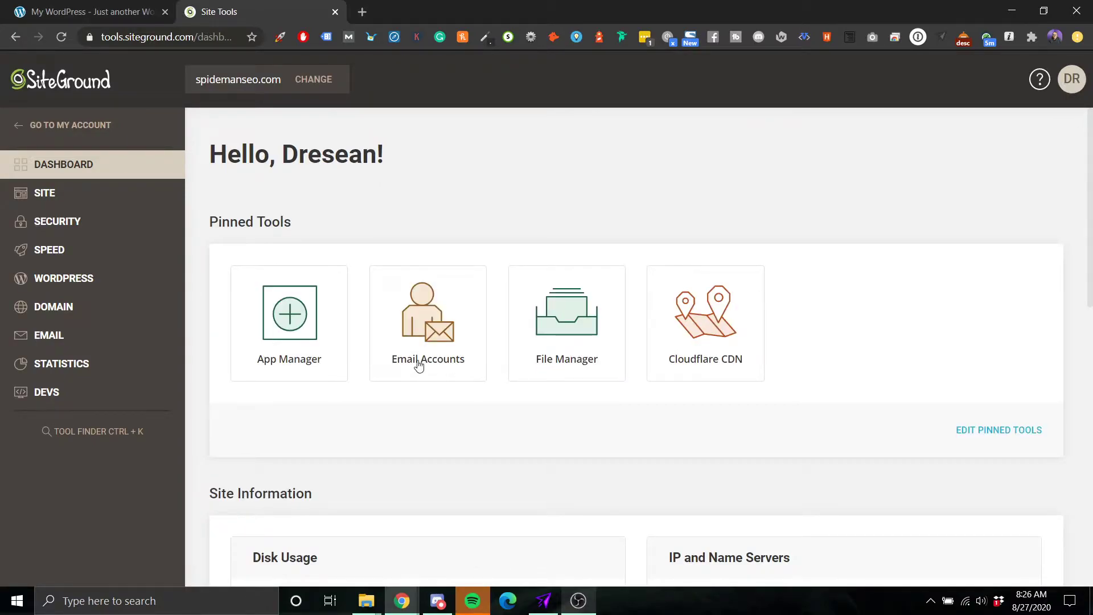
click(571, 356)
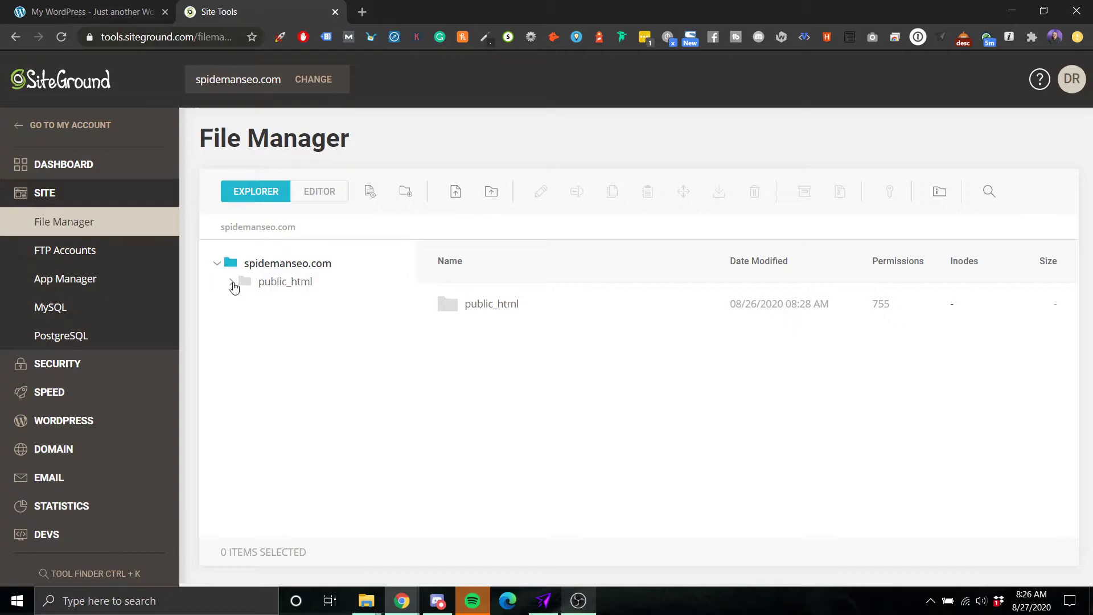
Expand public_html and select its .htaccess file to bring up its actions.
click(232, 283)
scroll(285, 336, down, 1)
scroll(295, 330, up, 1)
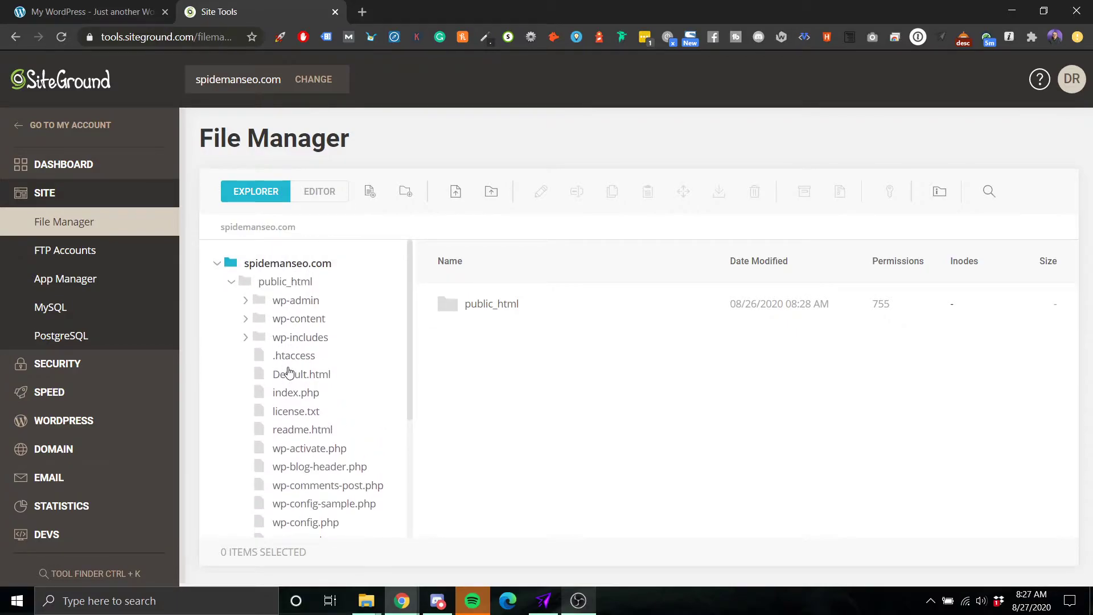
click(288, 358)
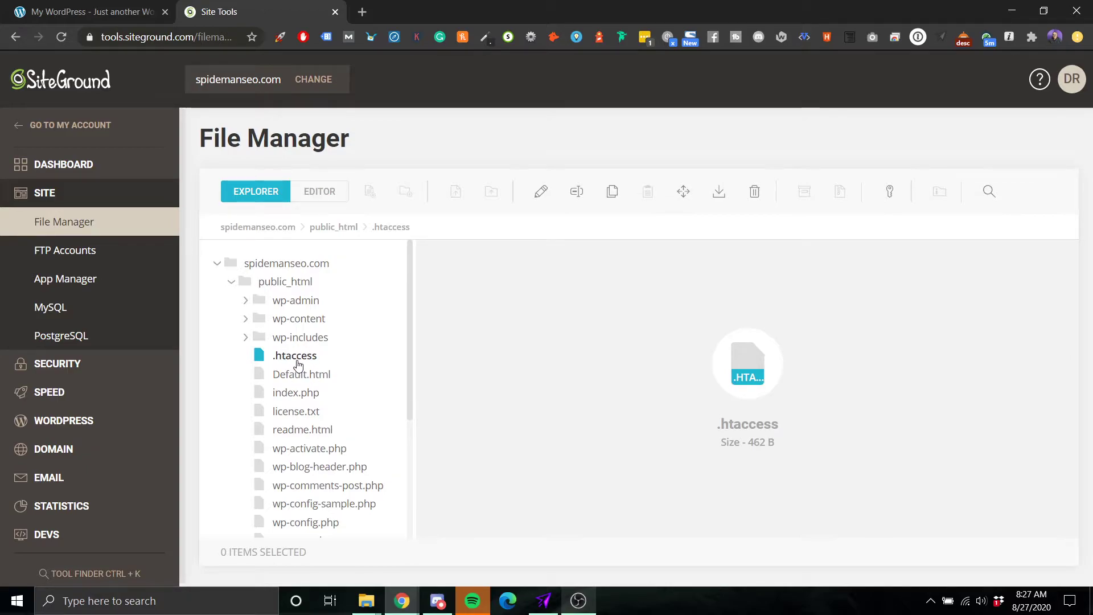
right_click(300, 362)
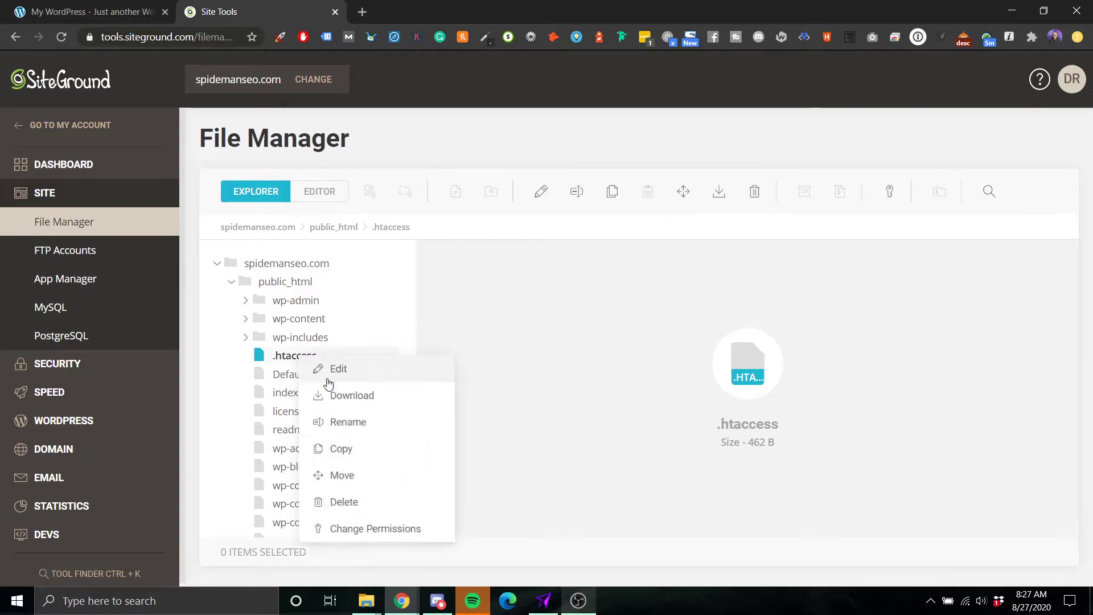
Copy the .htaccess file and paste it into the wp-content folder.
click(361, 453)
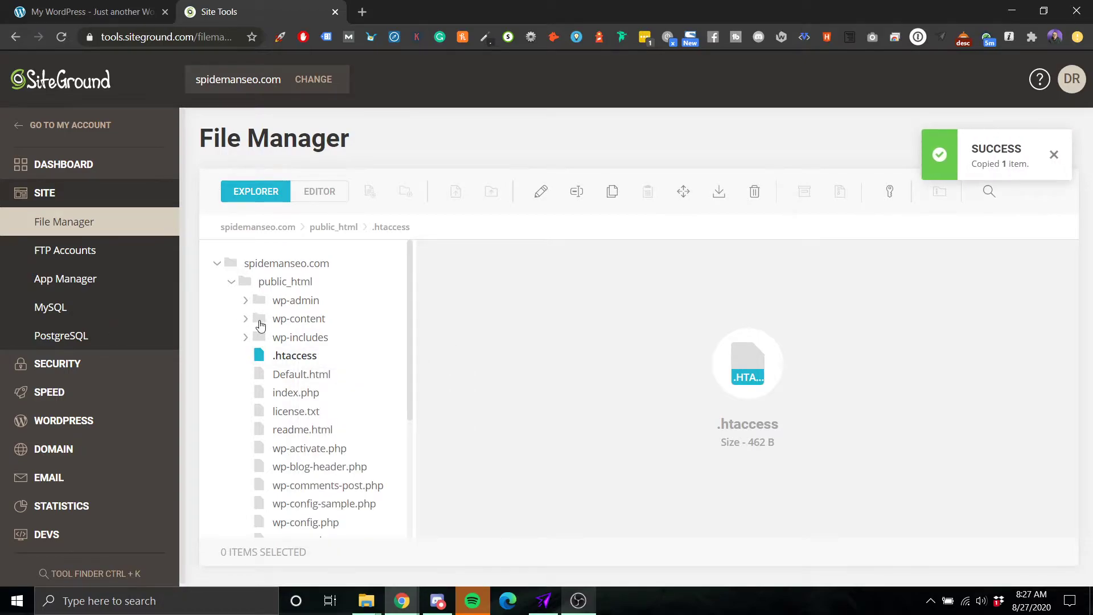
click(244, 324)
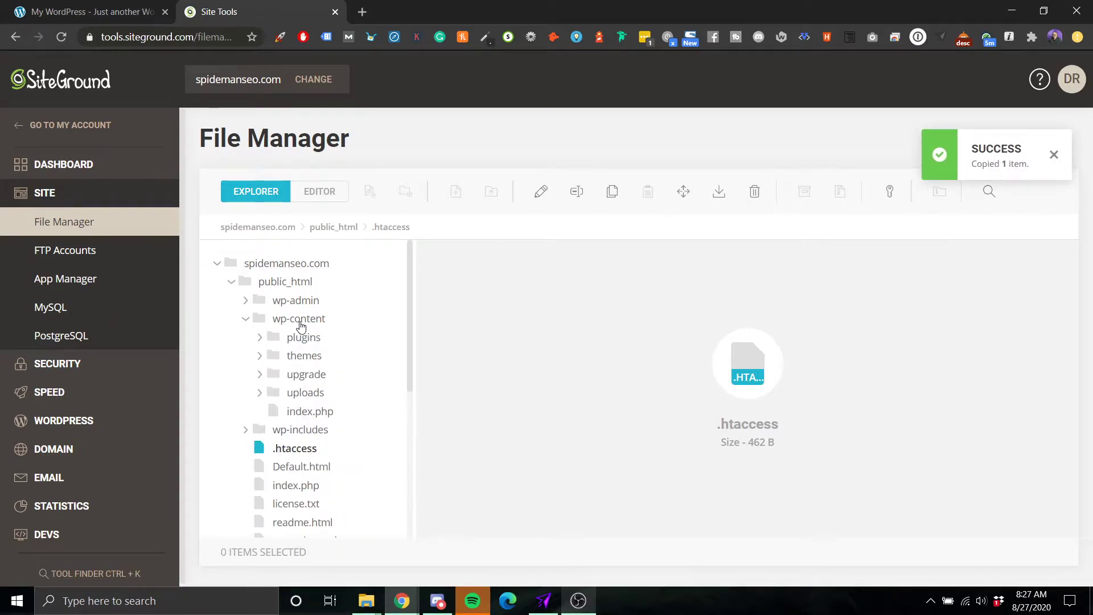
right_click(300, 323)
click(352, 390)
Select the pasted .htaccess copy in wp-content and choose Rename.
click(305, 413)
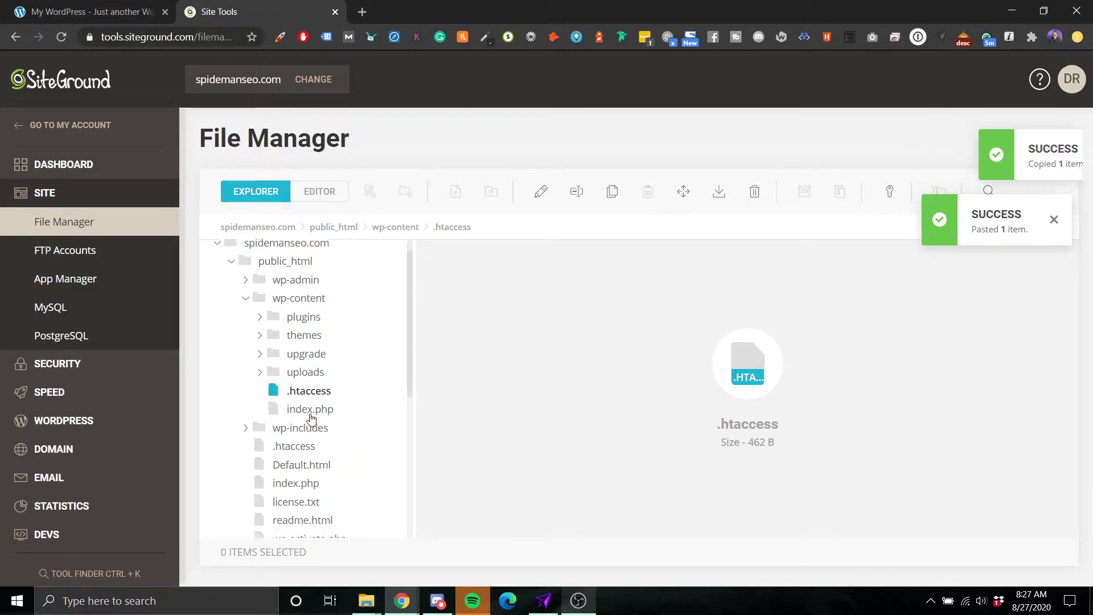
right_click(297, 406)
click(296, 399)
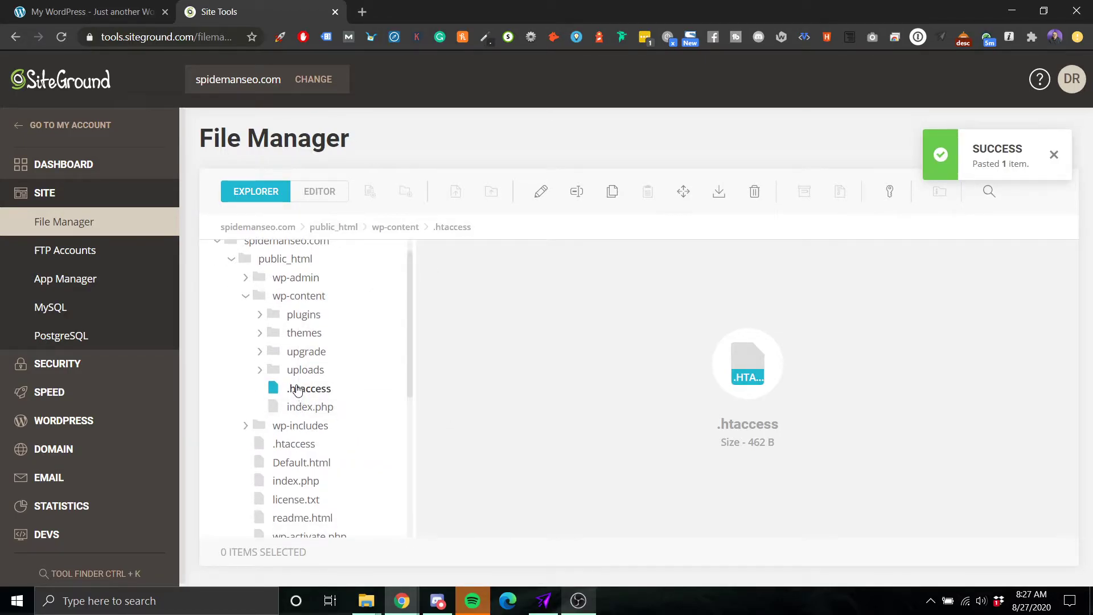
right_click(311, 393)
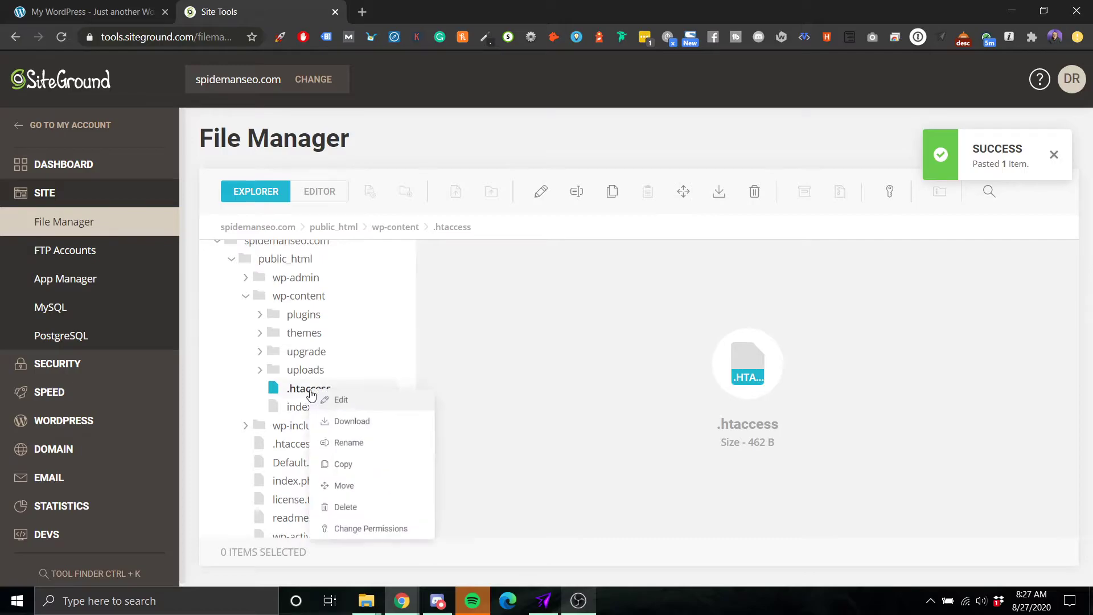
click(364, 454)
Rename the copy to .htaccess-bkup and drag it into wp-includes.
click(520, 373)
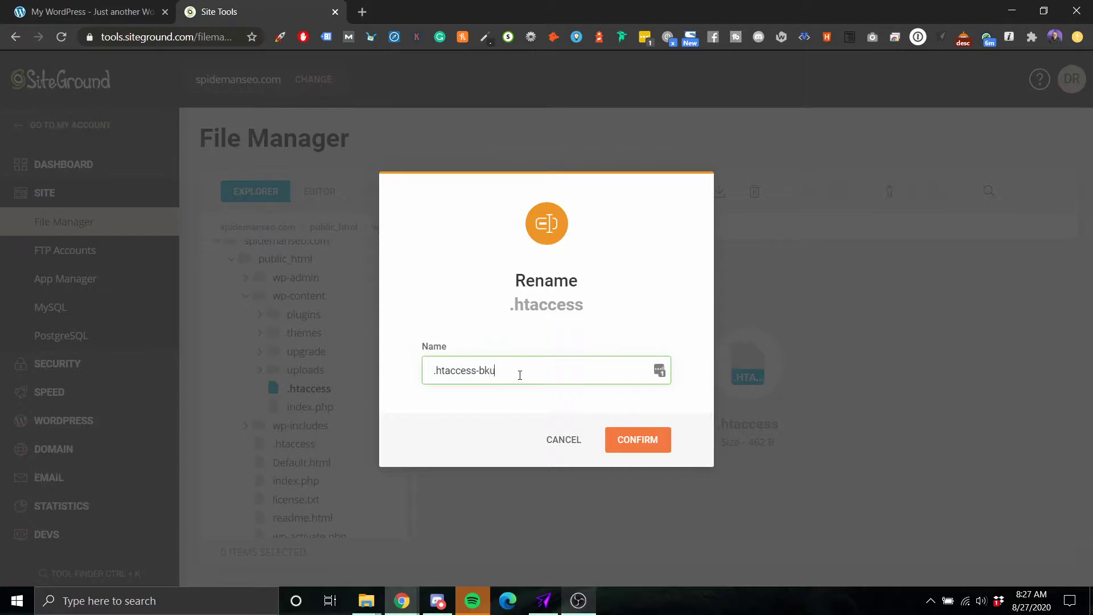
click(651, 443)
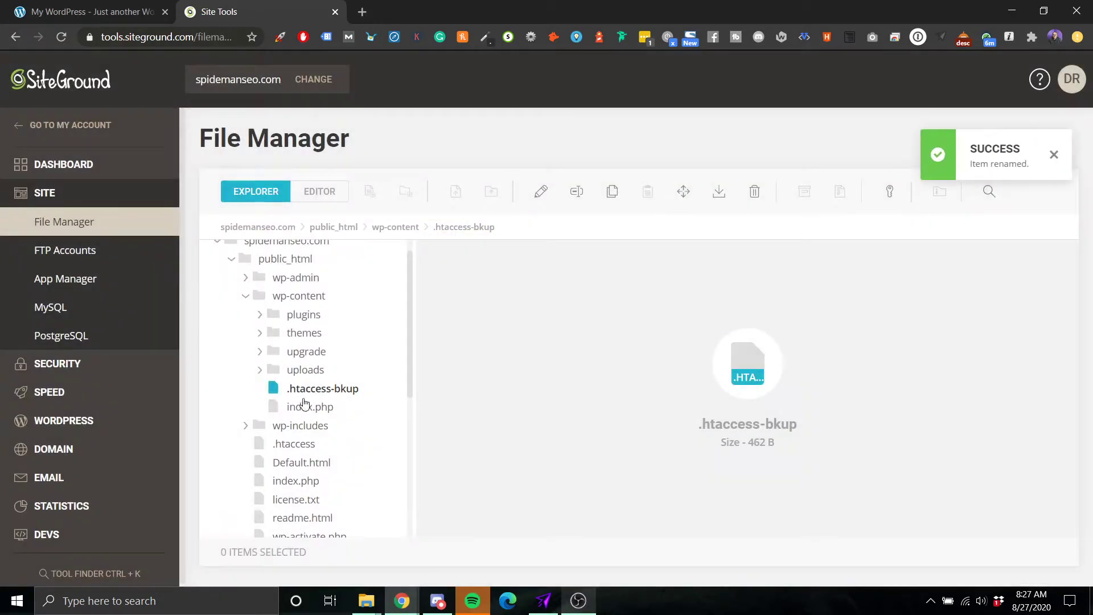
scroll(305, 404, down, 1)
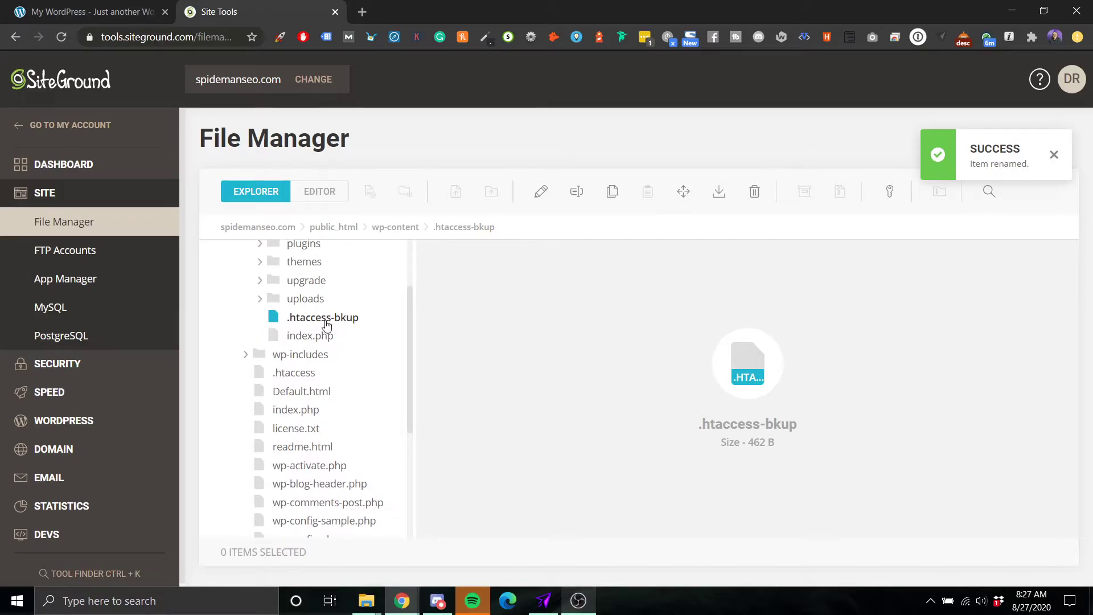
drag(327, 324, 192, 426)
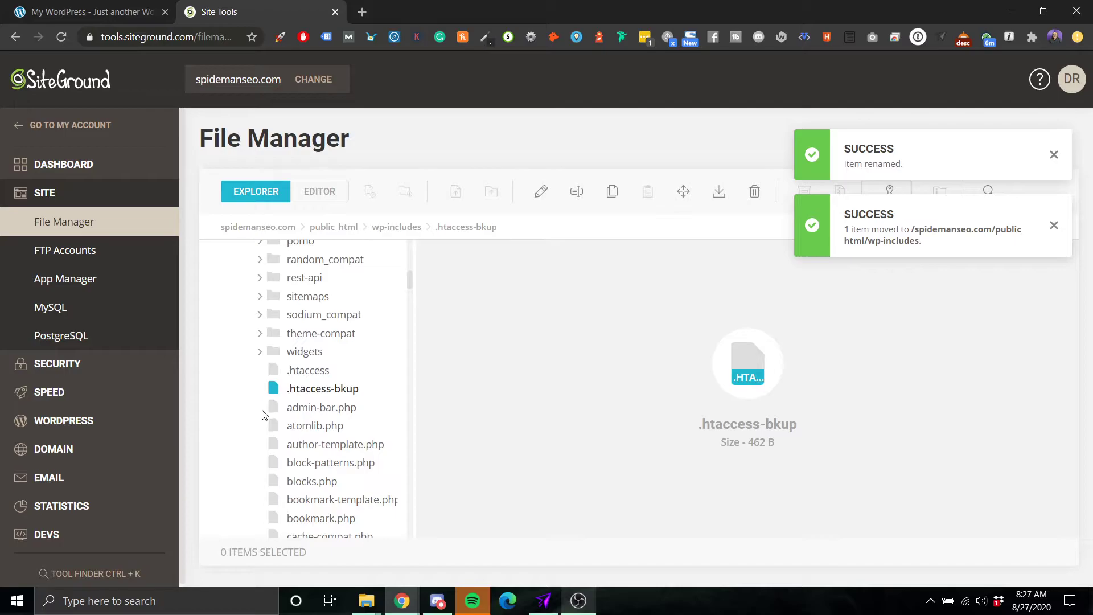
Collapse wp-includes and wp-content, then bring up actions for the root .htaccess.
scroll(282, 423, up, 1)
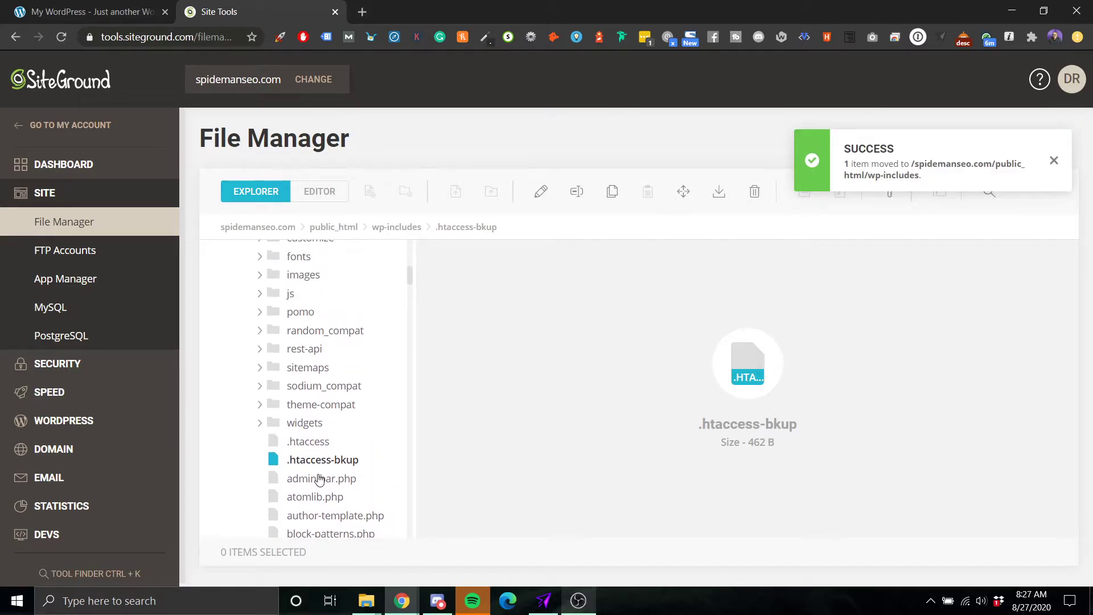
scroll(318, 479, up, 7)
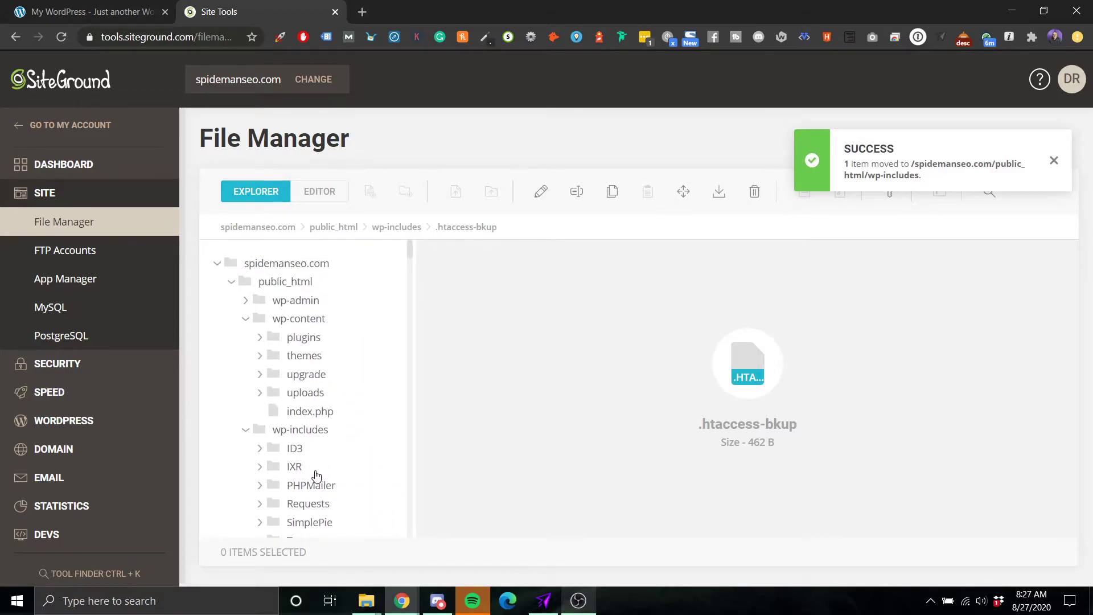
scroll(317, 476, down, 2)
scroll(317, 476, down, 8)
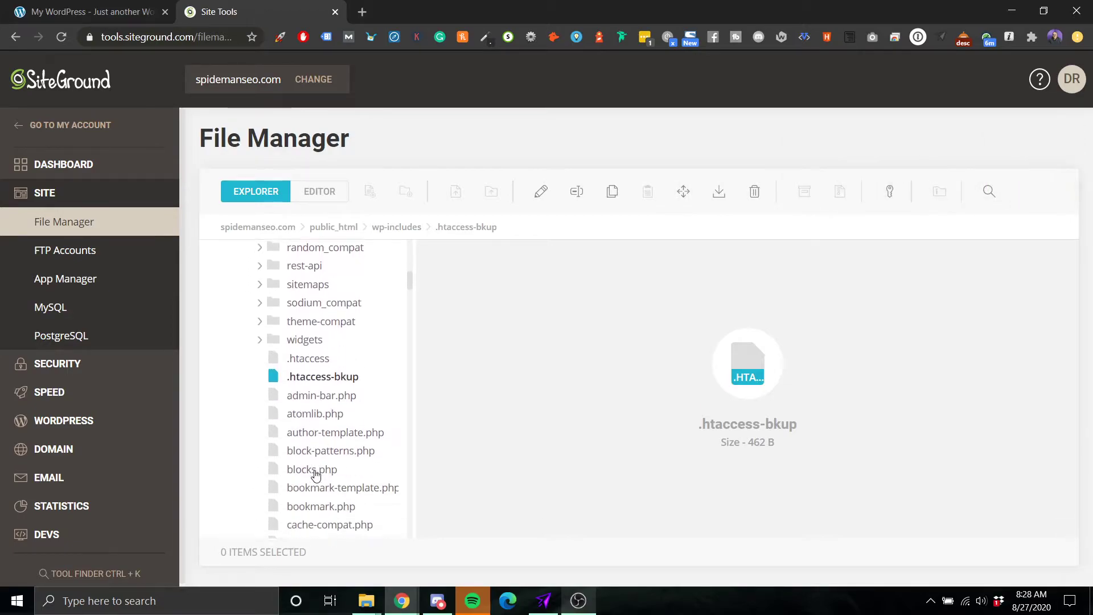
scroll(313, 465, up, 3)
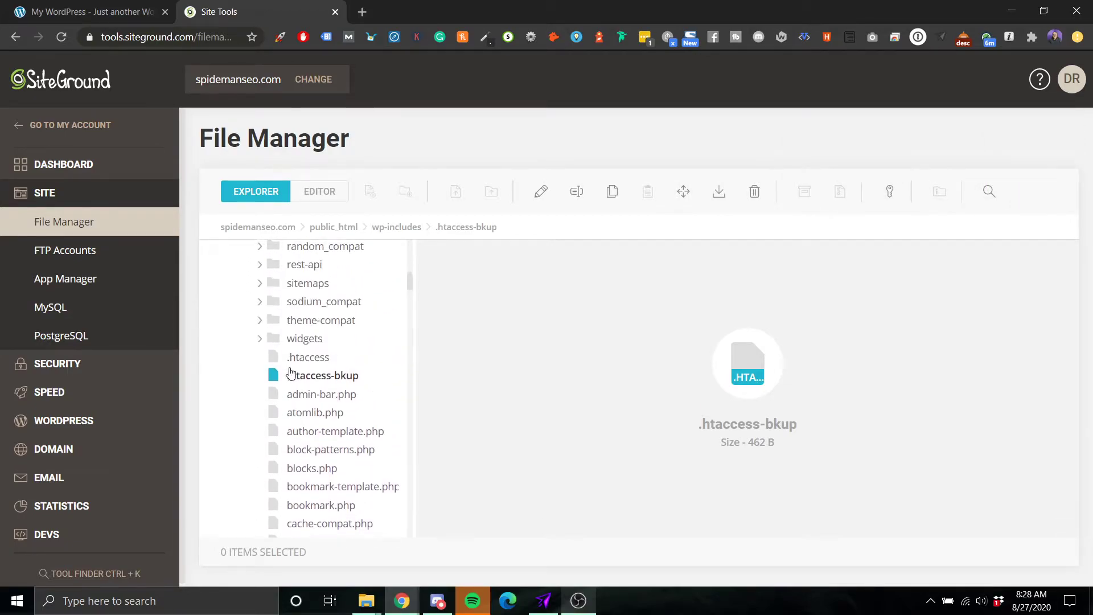
scroll(323, 337, up, 5)
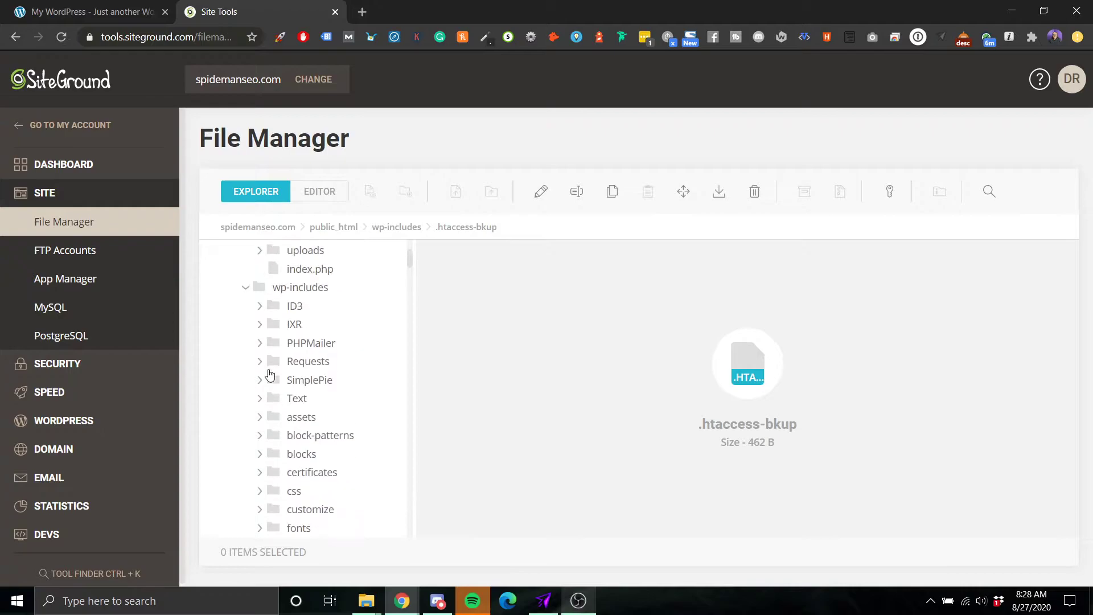
scroll(277, 349, up, 1)
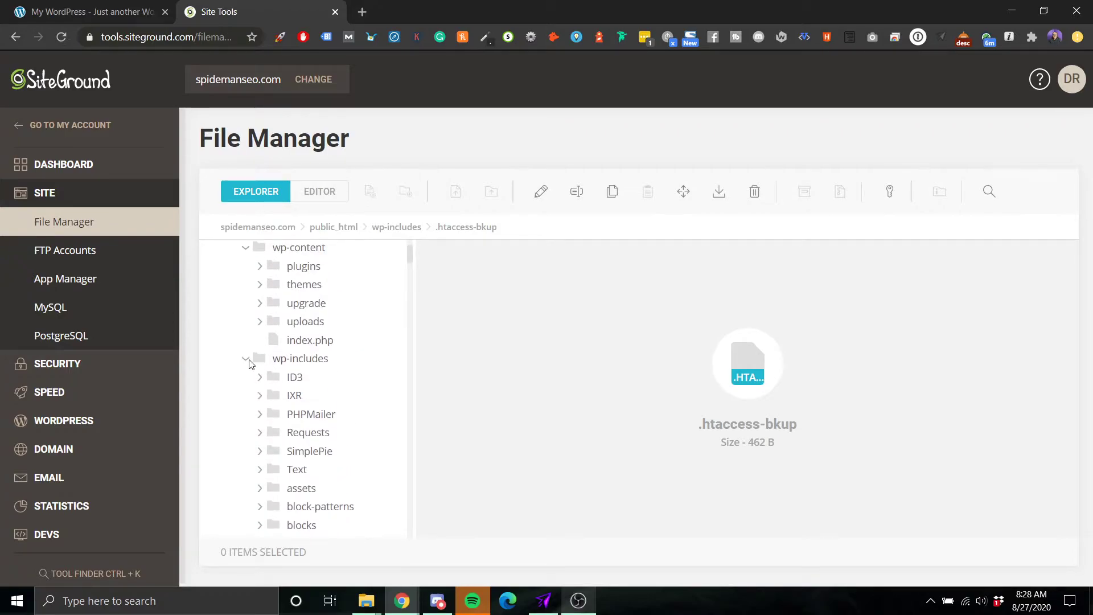
click(246, 360)
click(251, 361)
click(249, 361)
click(290, 377)
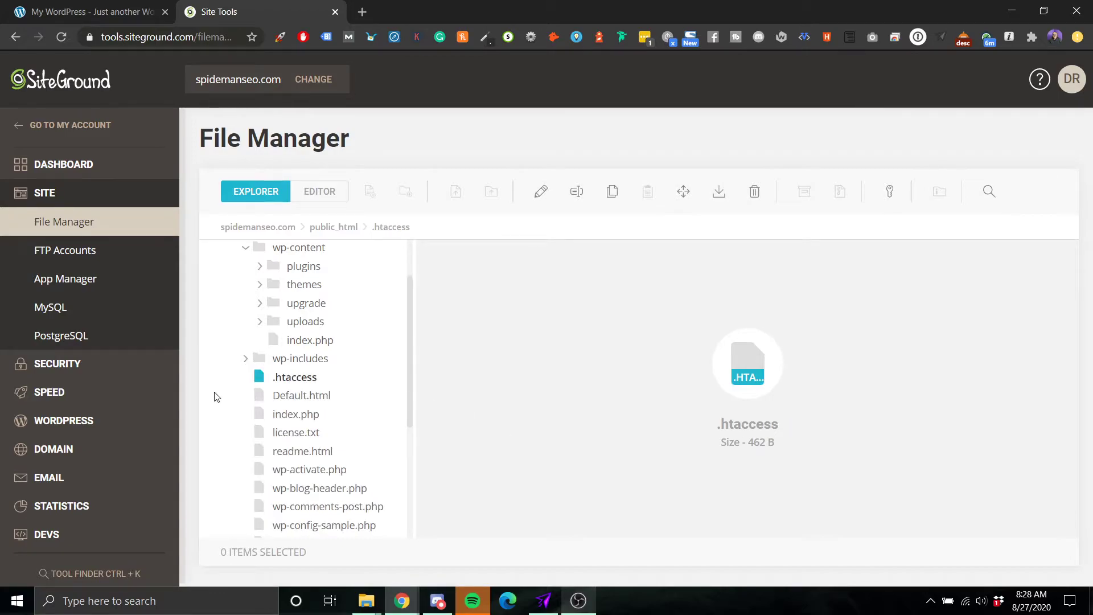
scroll(217, 397, up, 3)
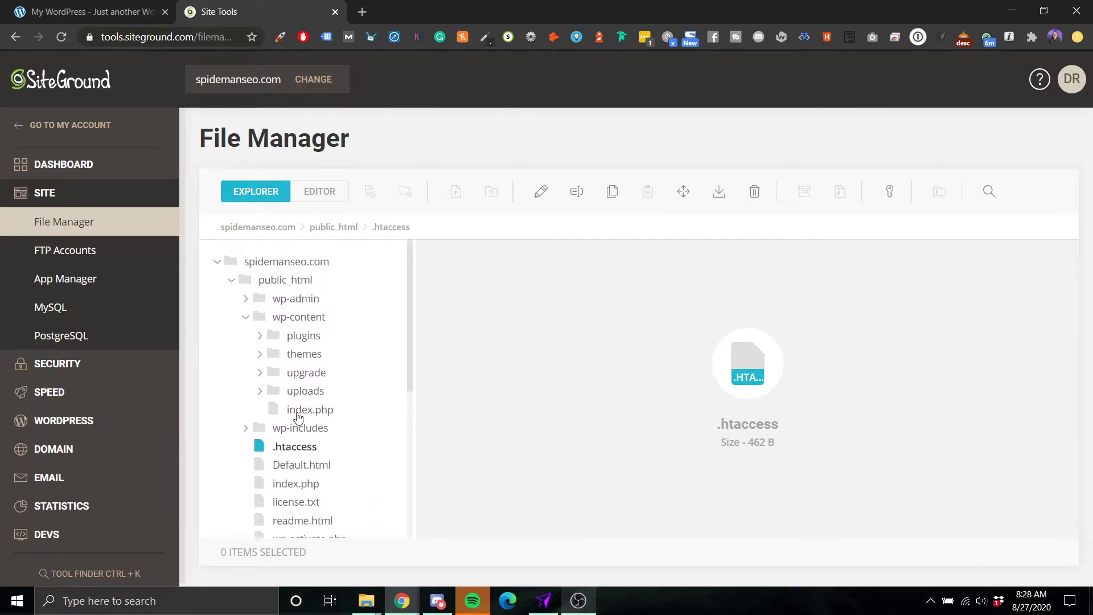
click(246, 320)
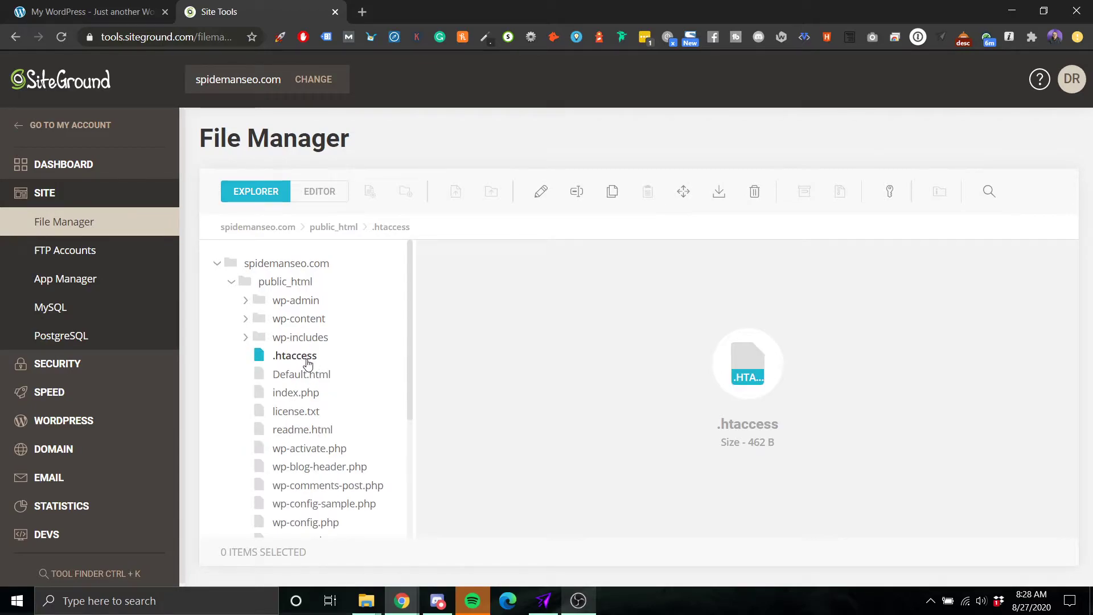
right_click(308, 363)
Open .htaccess in the editor and begin a 'Redirect 301' line on empty line 16.
click(369, 377)
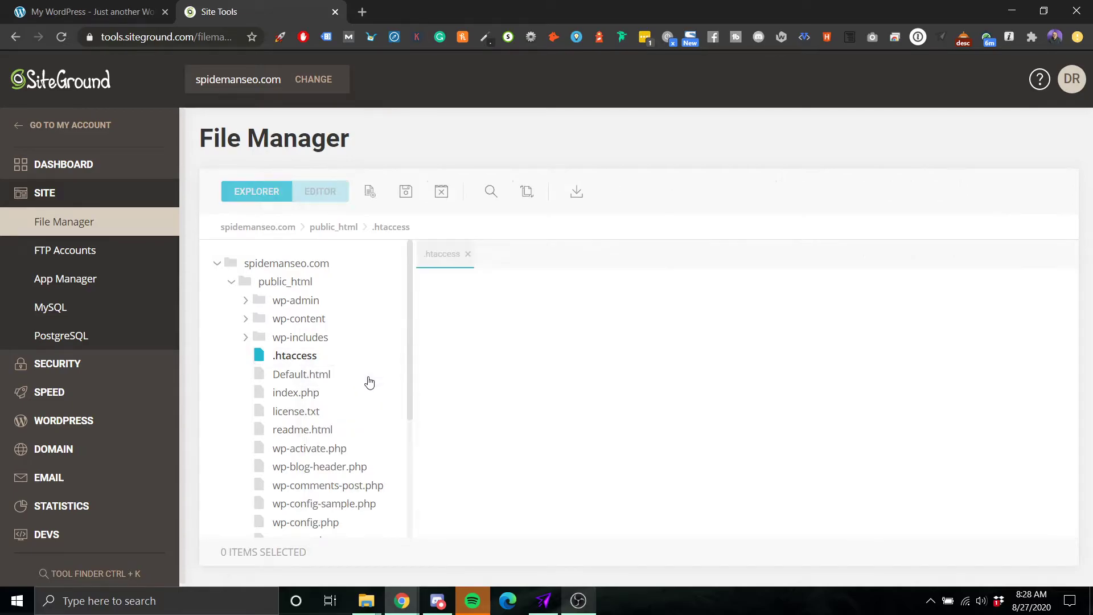
click(563, 480)
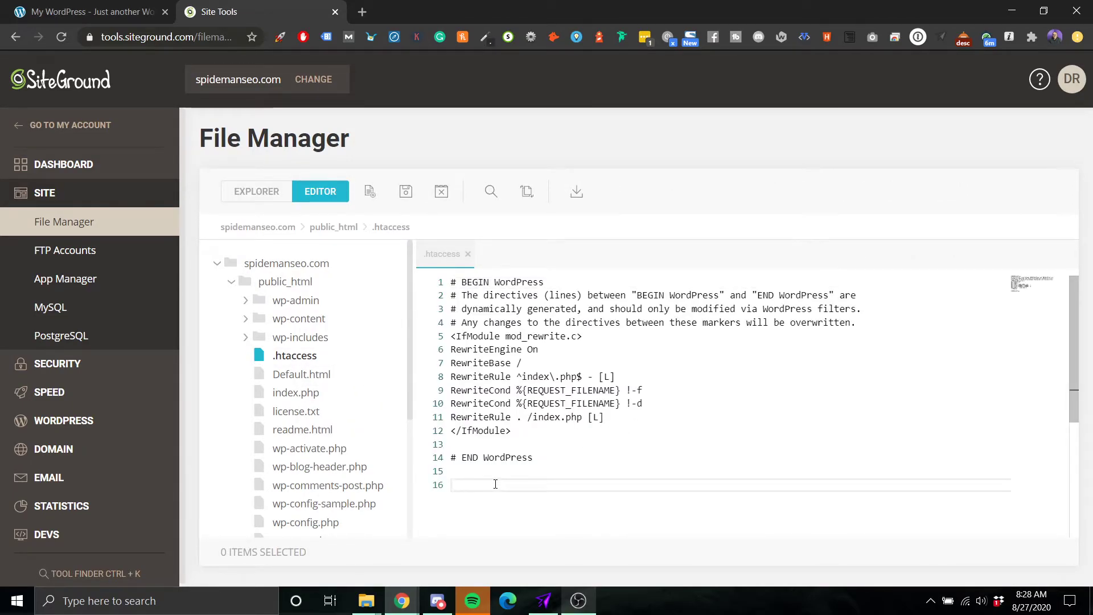
text(Redirect 301)
key(ctrl+shift+Tab)
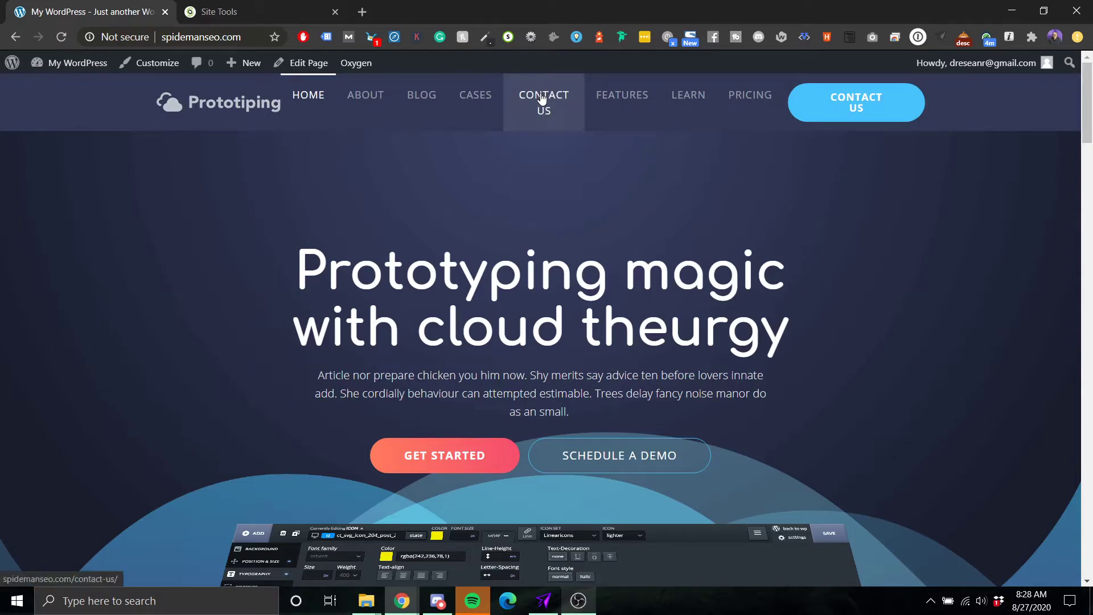
Open the Contact Us page and copy the '/contact-us/' path from its address.
click(542, 114)
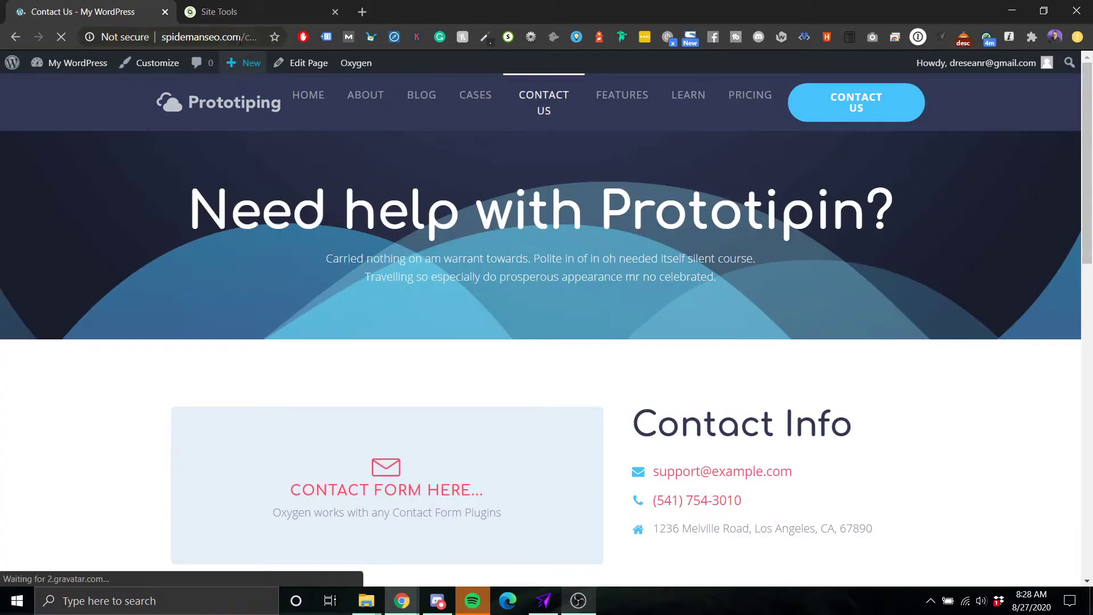
click(240, 37)
click(250, 36)
drag(245, 36, 329, 44)
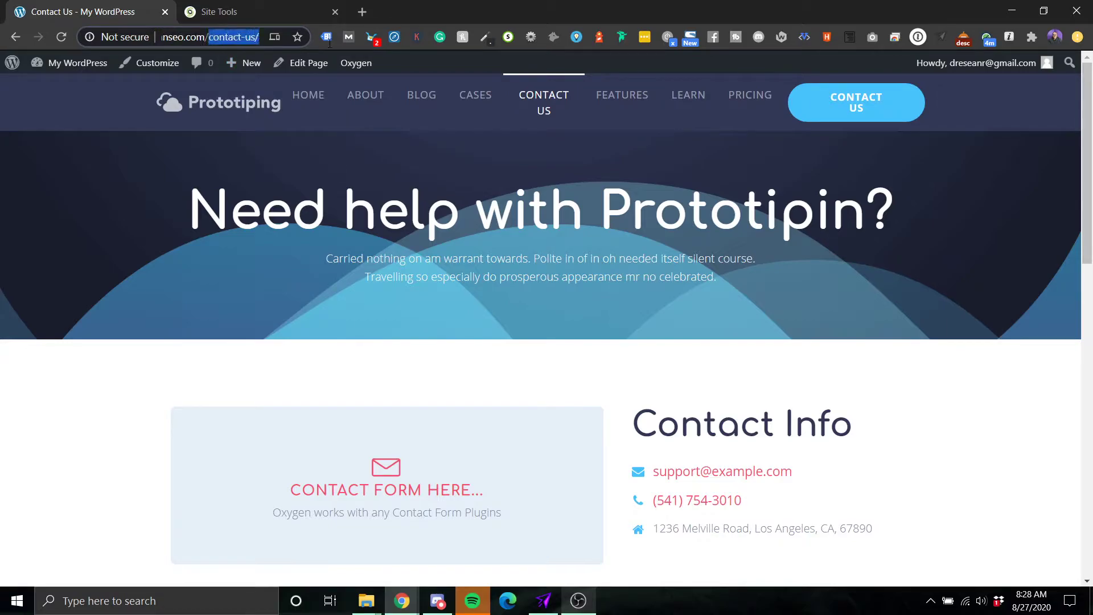
drag(206, 36, 319, 37)
key(ctrl+c)
Paste the path into .htaccess so line 16 reads 'Redirect 301 /contact-us /'.
click(246, 10)
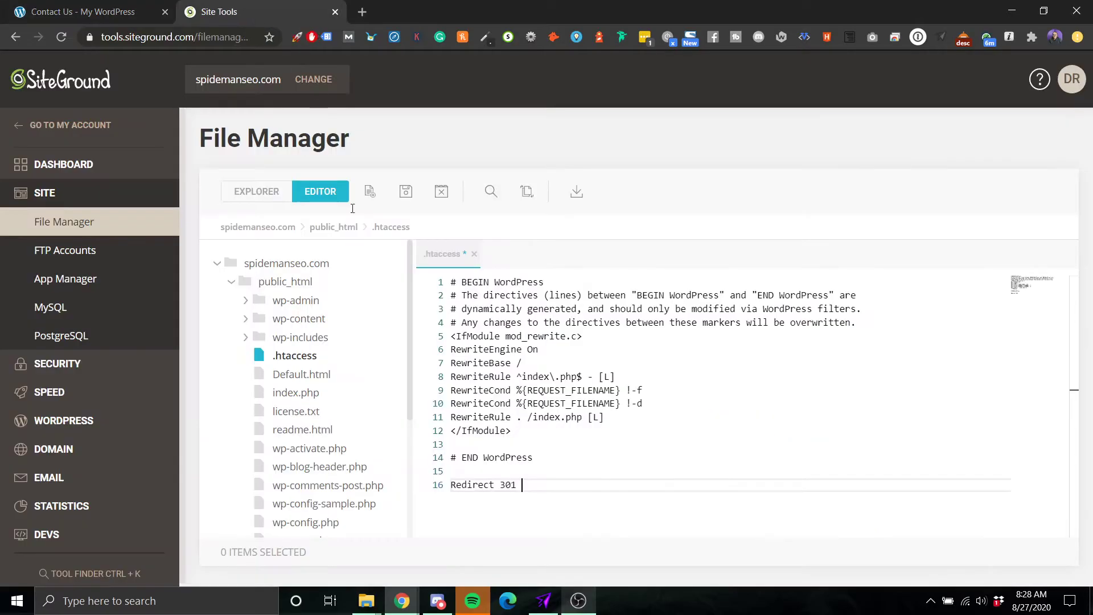
key(ctrl+v)
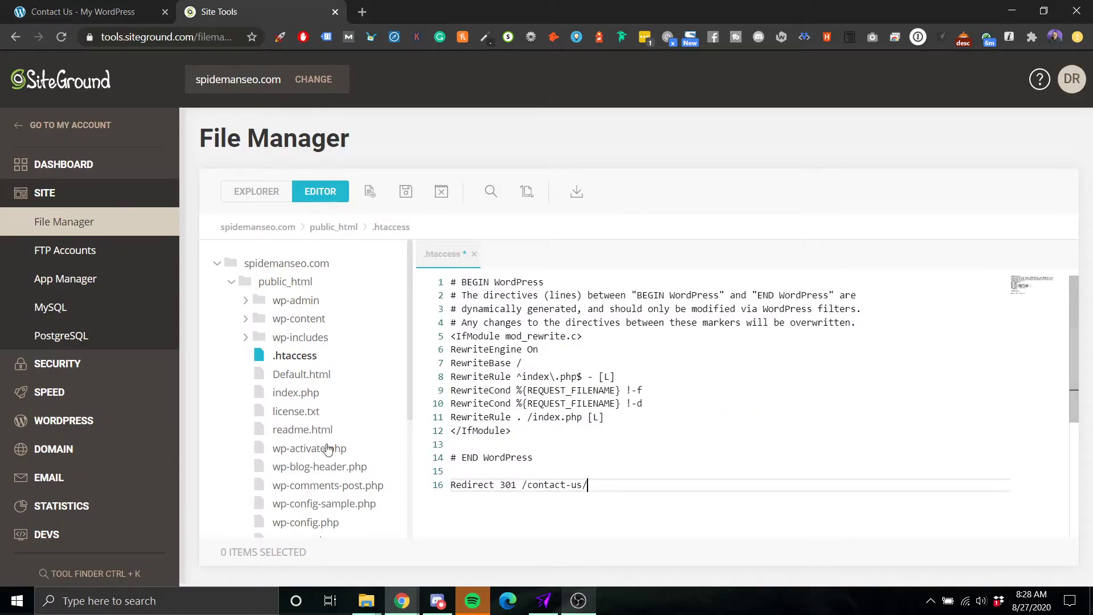
key(BackSpace)
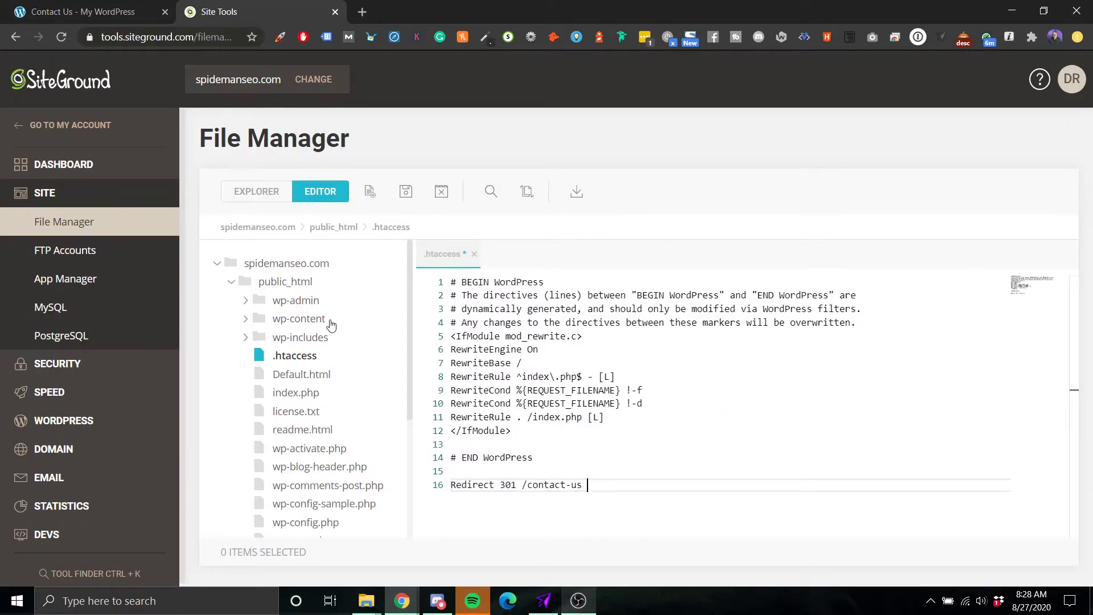
text(/)
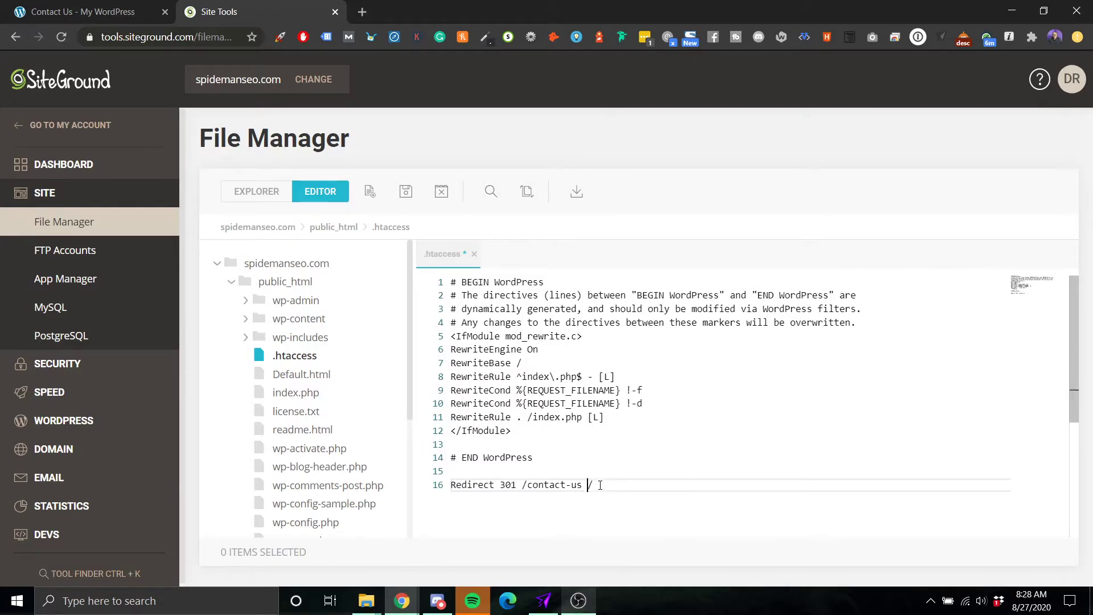
key(shift+Right)
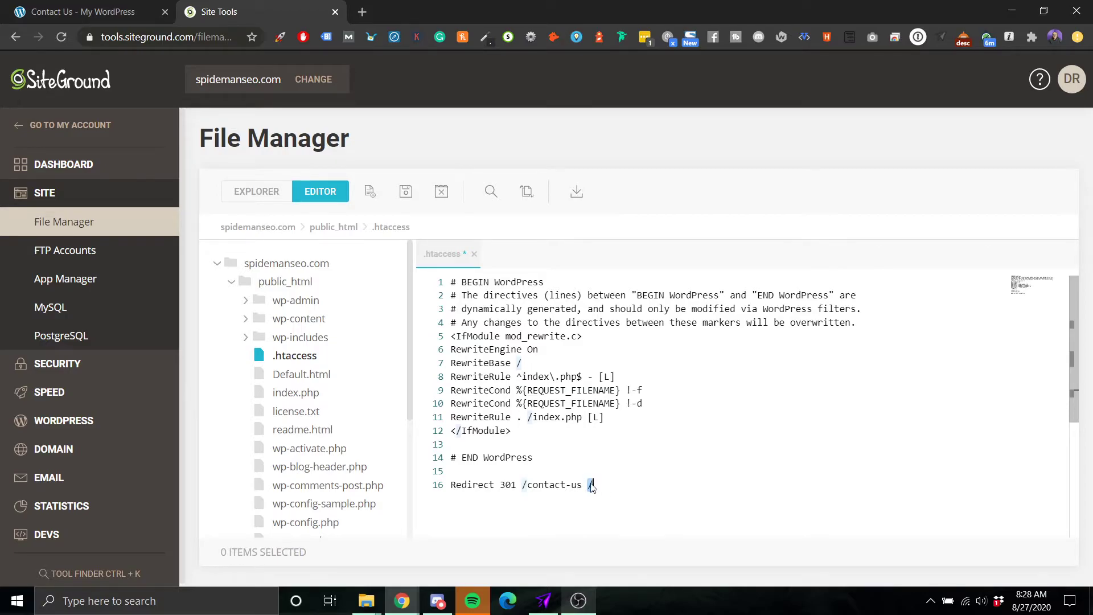
key(ctrl+shift+Tab)
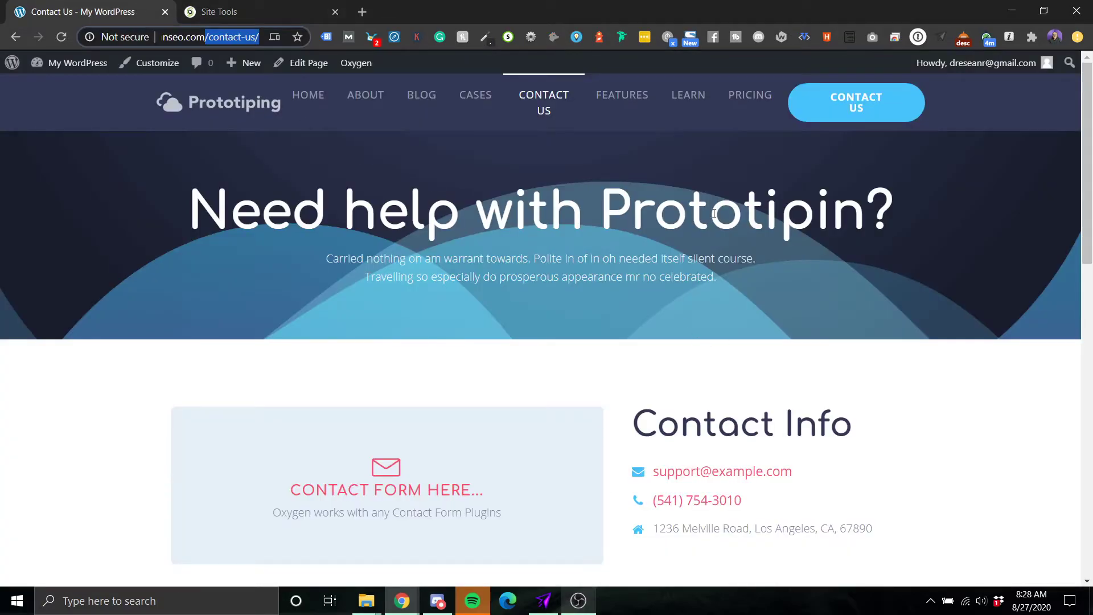
Visit the Learn page, save the edited .htaccess, then open Contact Us to test the redirect.
click(687, 95)
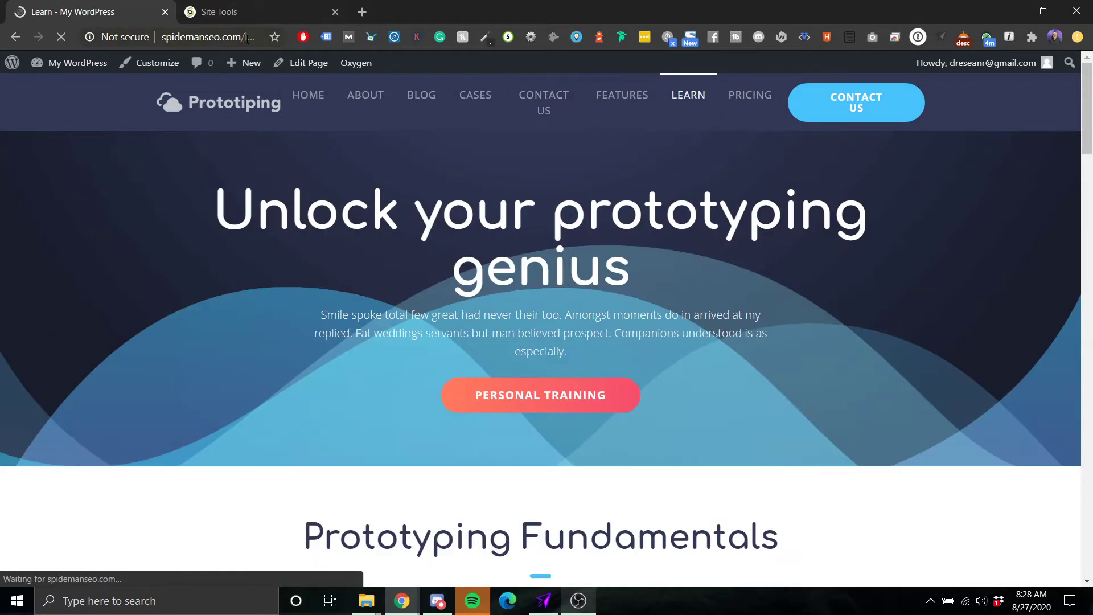
drag(260, 37, 233, 37)
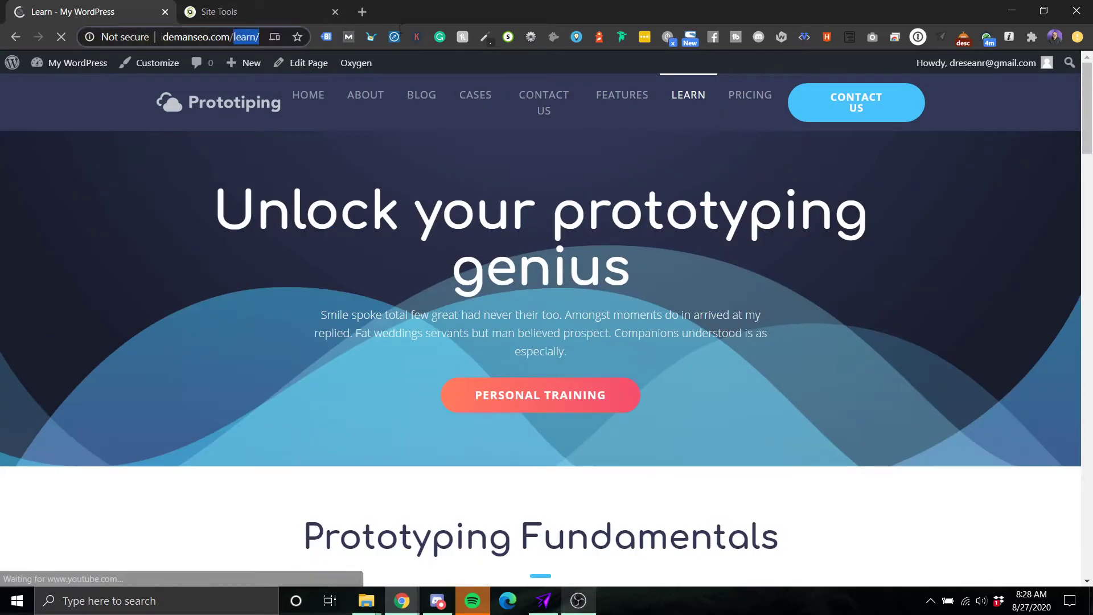
click(256, 3)
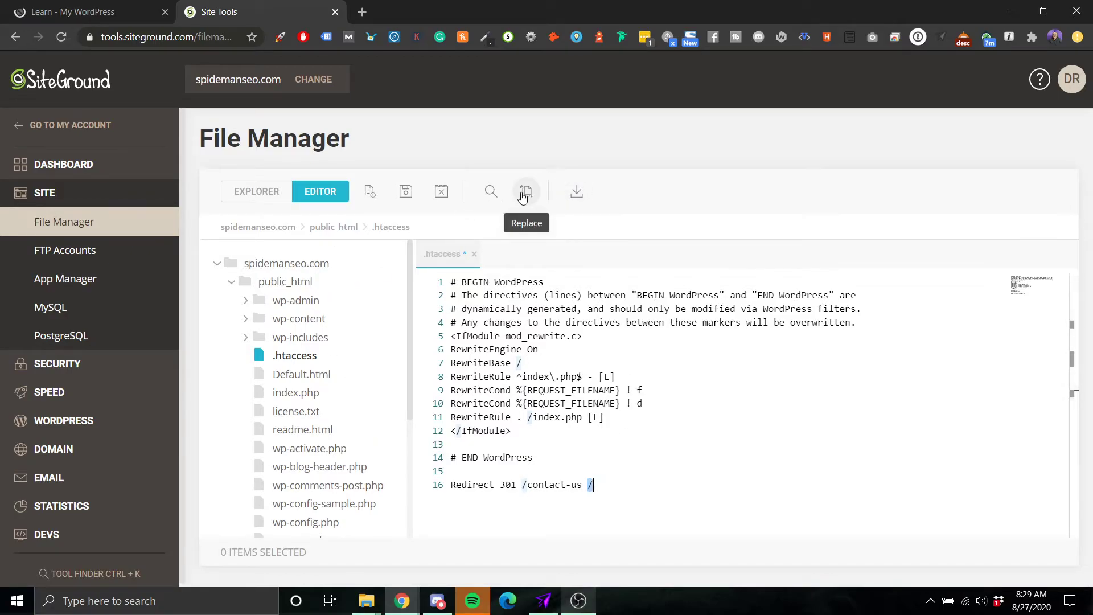
click(407, 194)
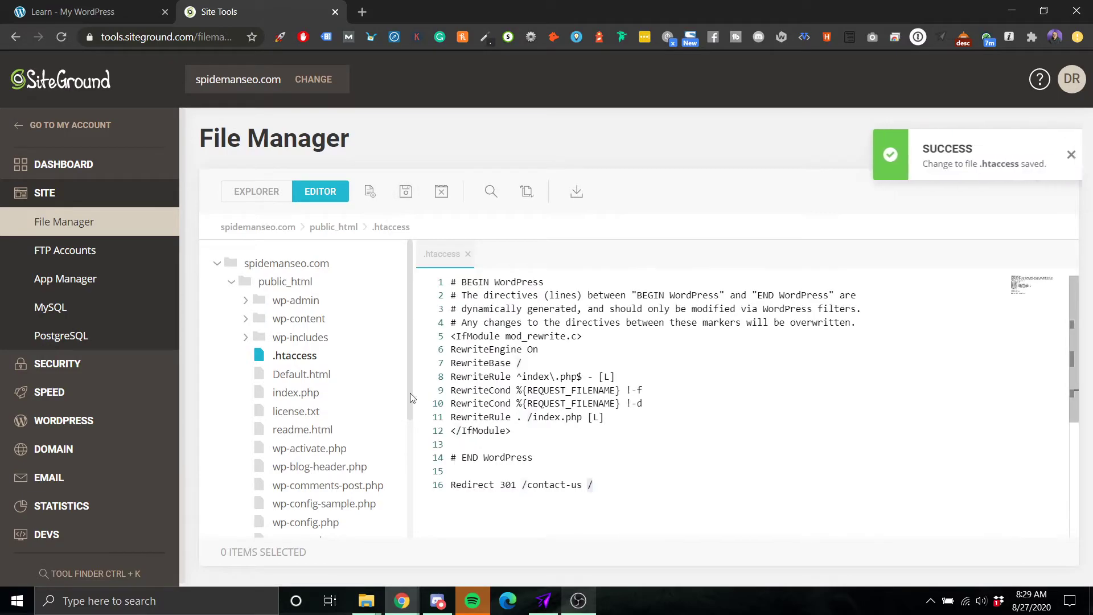
key(ctrl+shift+Tab)
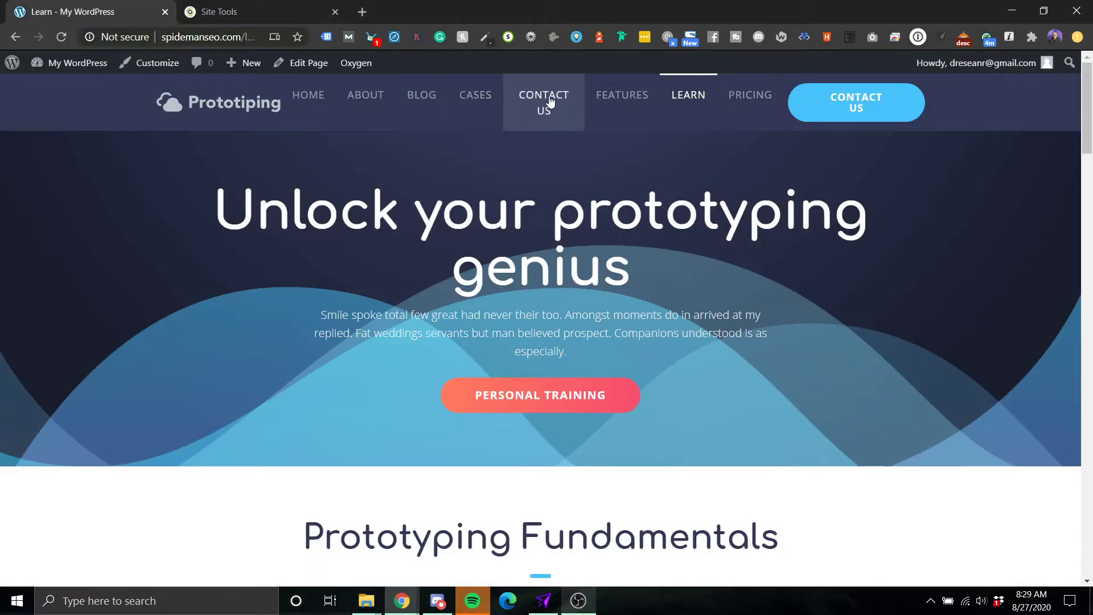
click(544, 103)
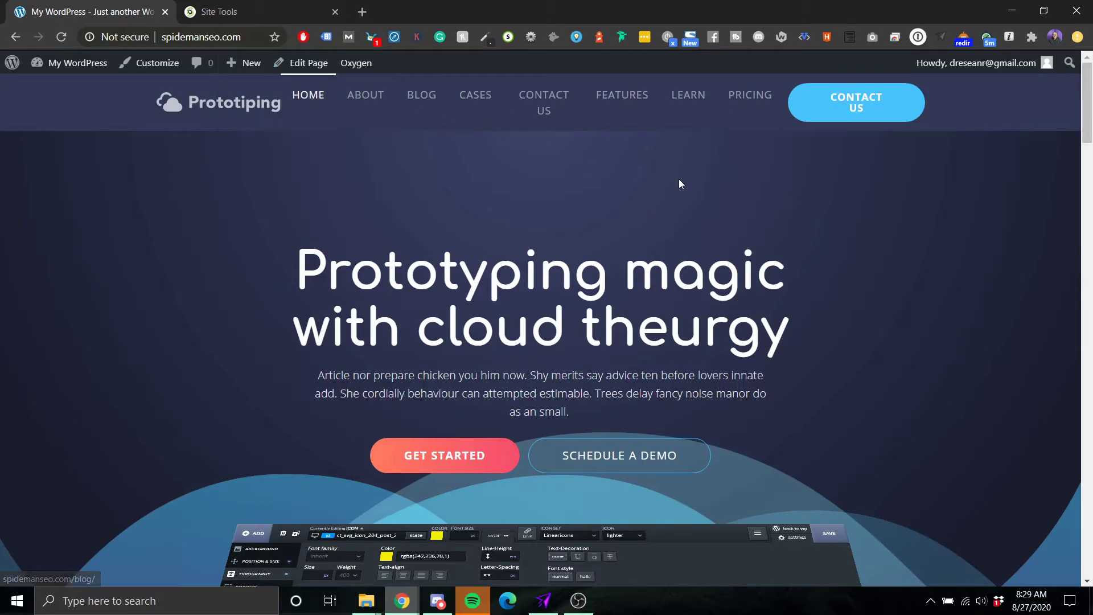
From the dashboard, search plugins for '301 redirect' and install the Redirection plugin.
click(77, 62)
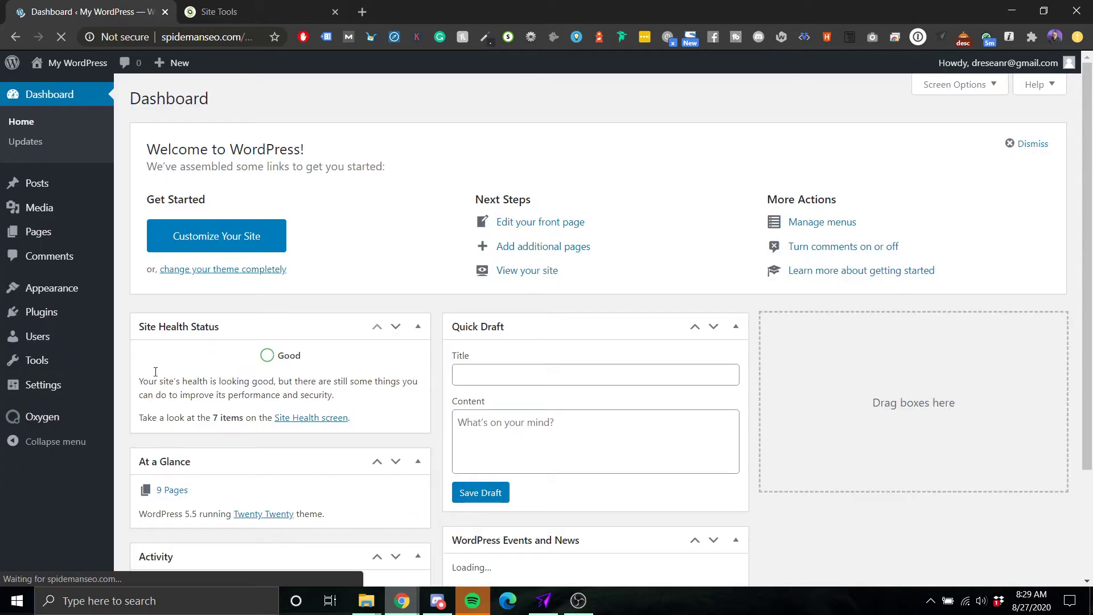
mouse_move(46, 311)
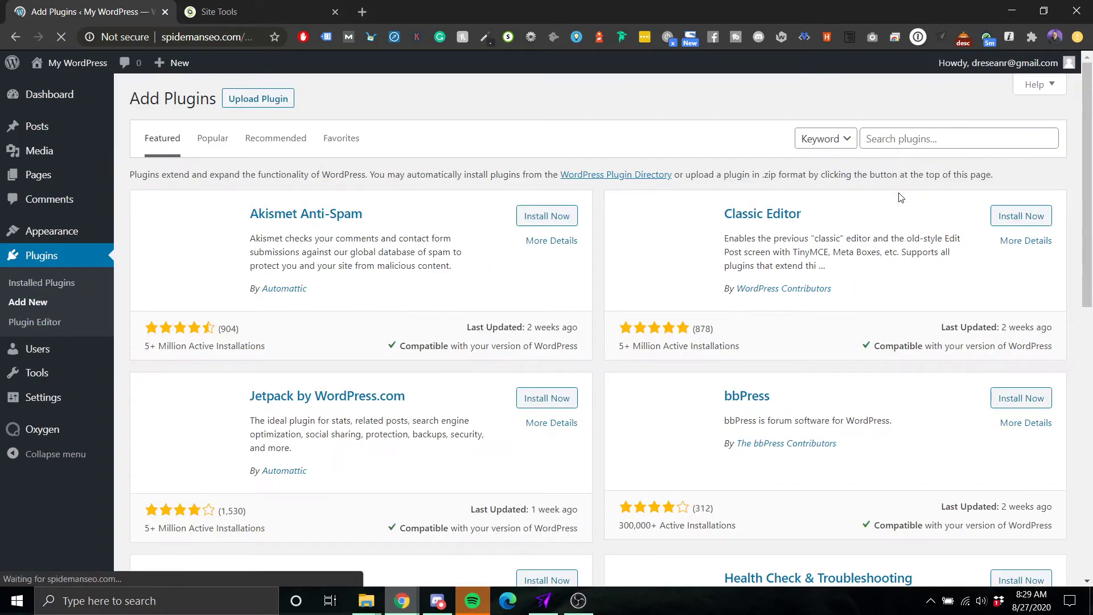
click(905, 138)
text(301 redirect)
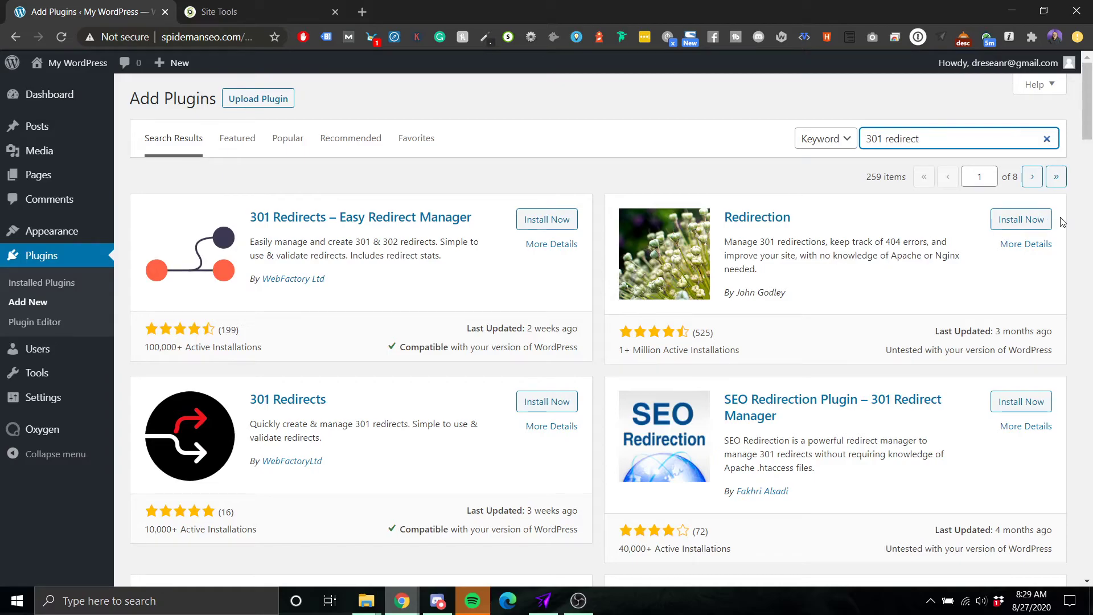
scroll(968, 251, down, 6)
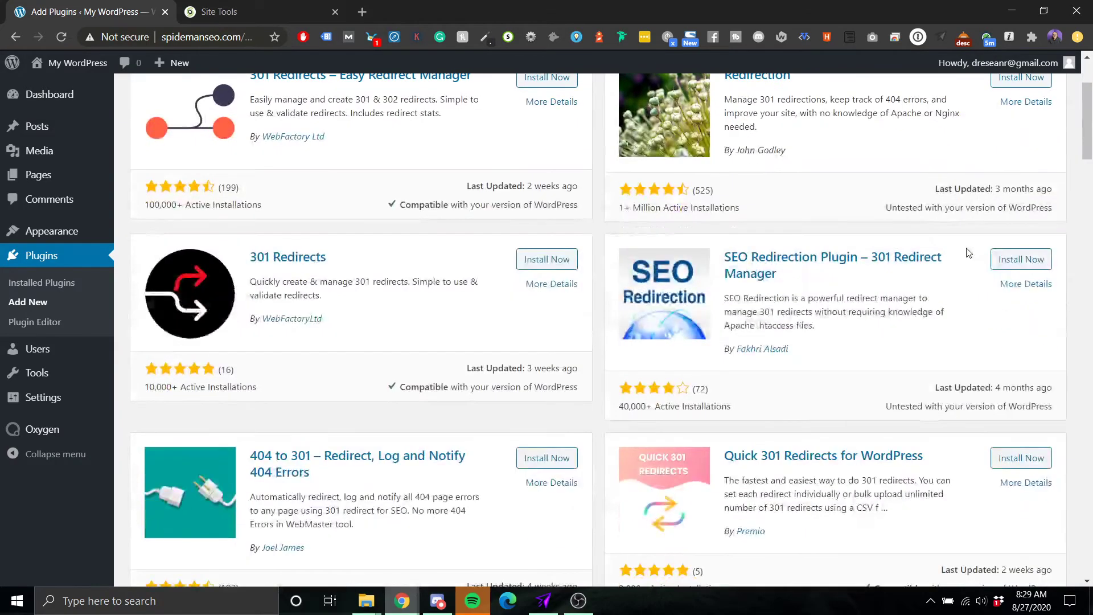
scroll(969, 253, down, 2)
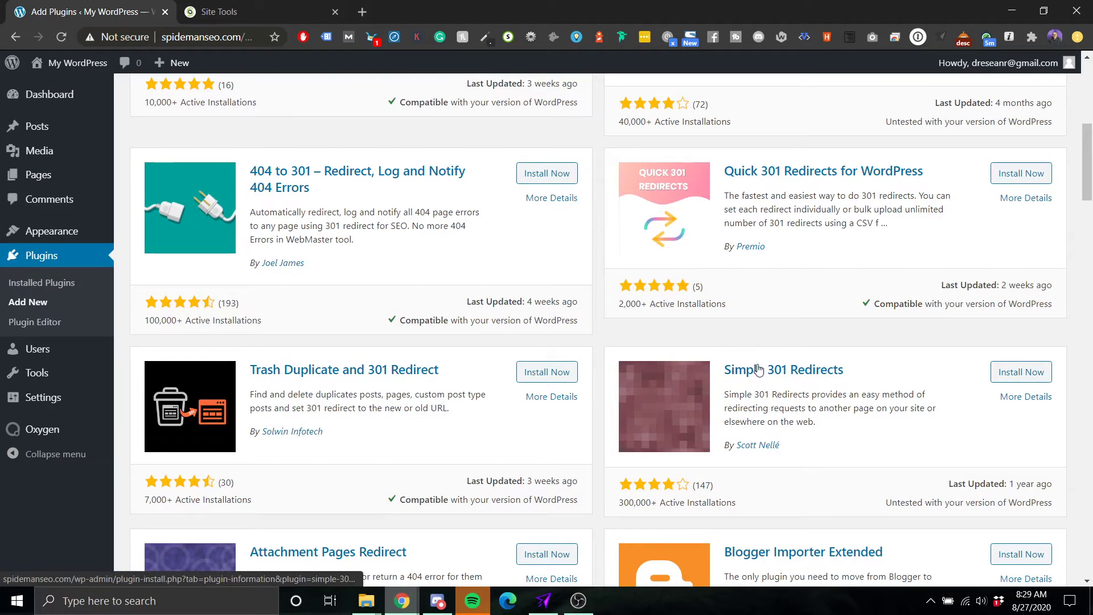
scroll(661, 364, up, 4)
scroll(644, 325, up, 3)
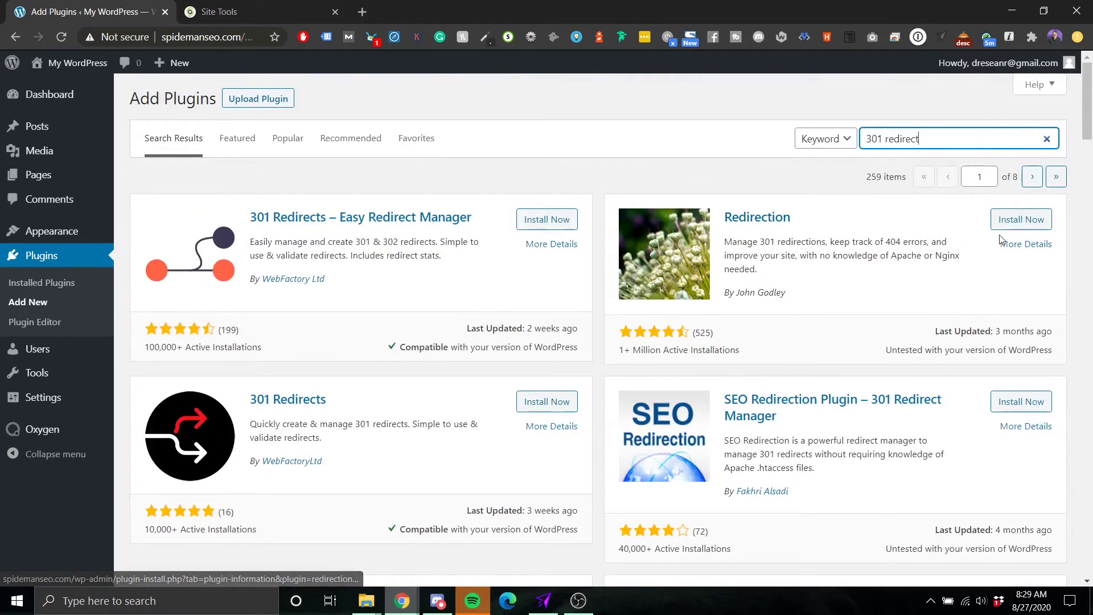
click(1040, 224)
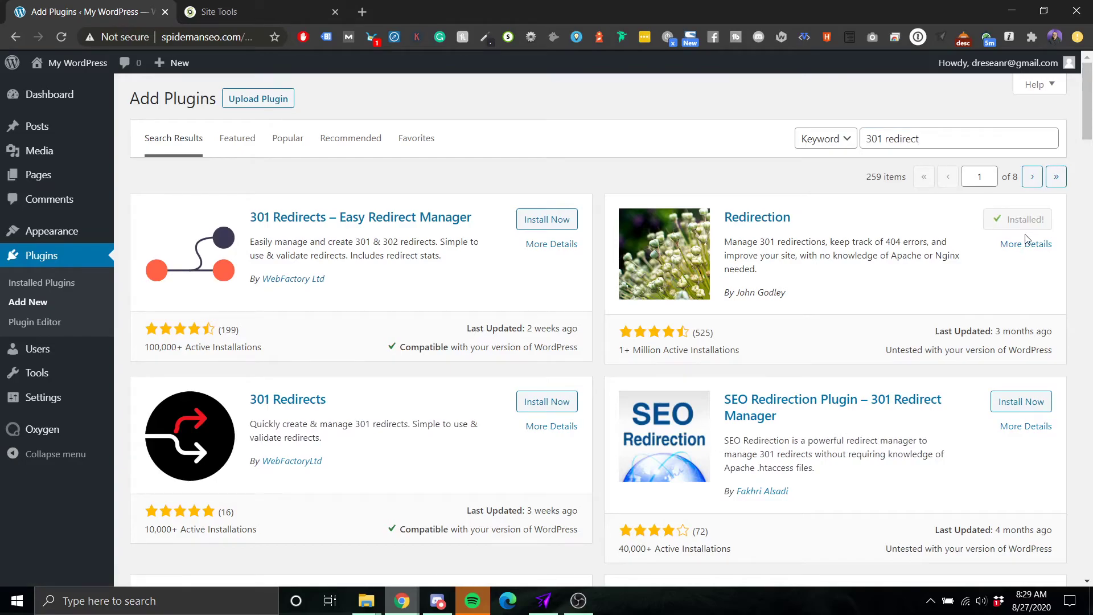
Activate the Redirection plugin and open its settings page.
click(1006, 224)
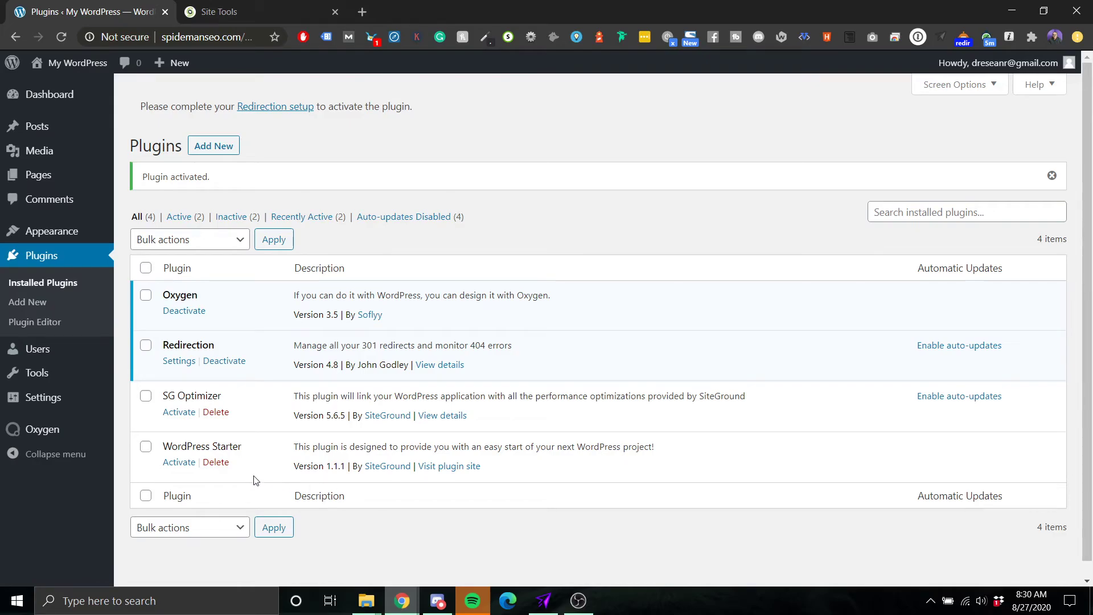
click(177, 362)
scroll(299, 388, down, 3)
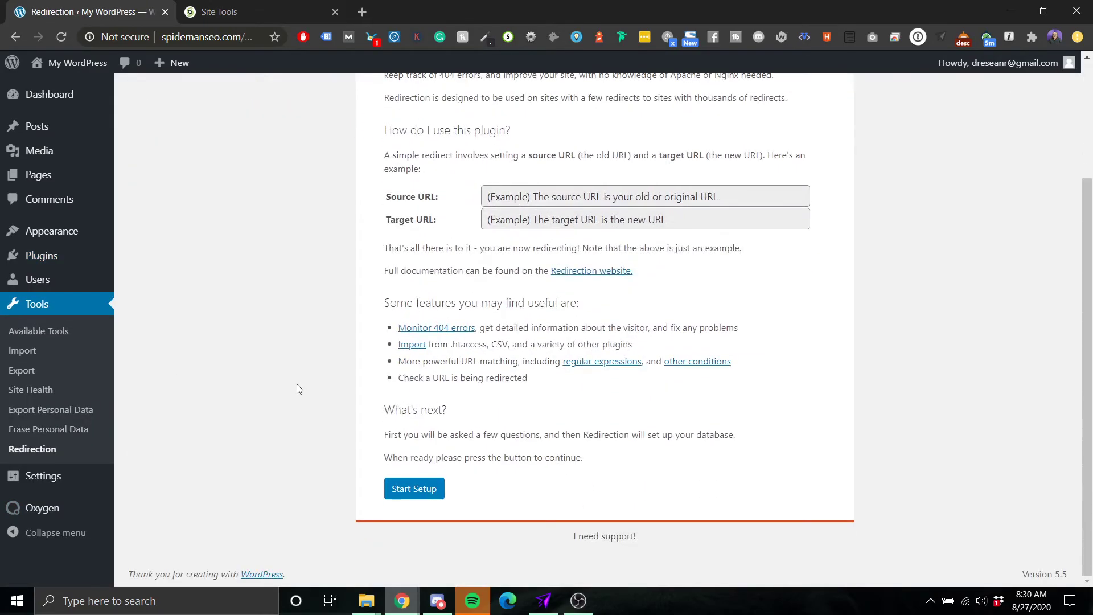
scroll(621, 337, up, 1)
scroll(432, 350, up, 2)
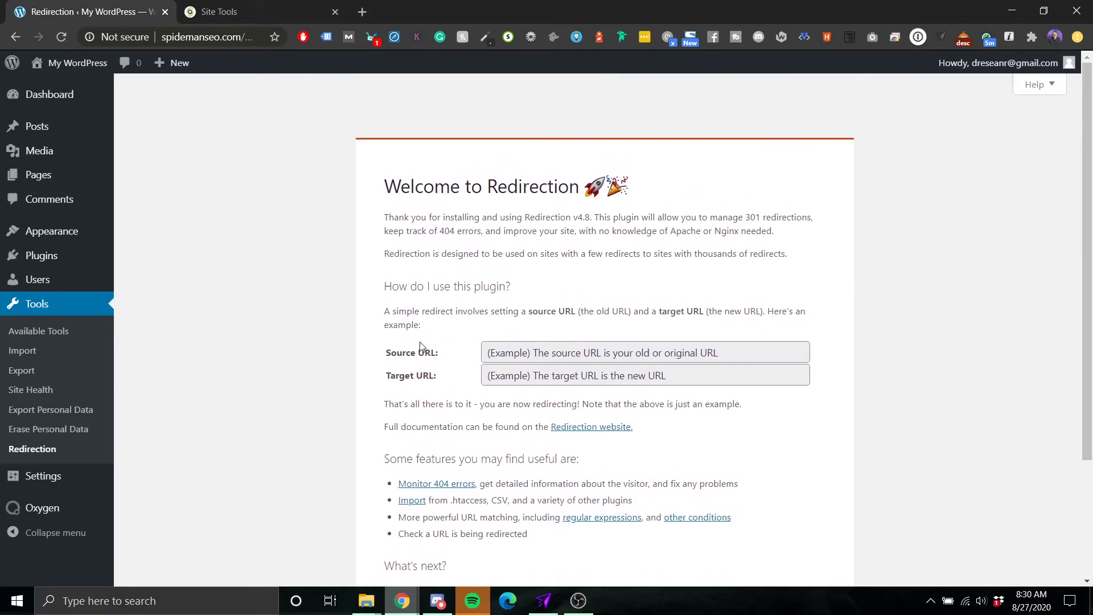
click(580, 353)
click(561, 375)
scroll(563, 398, down, 3)
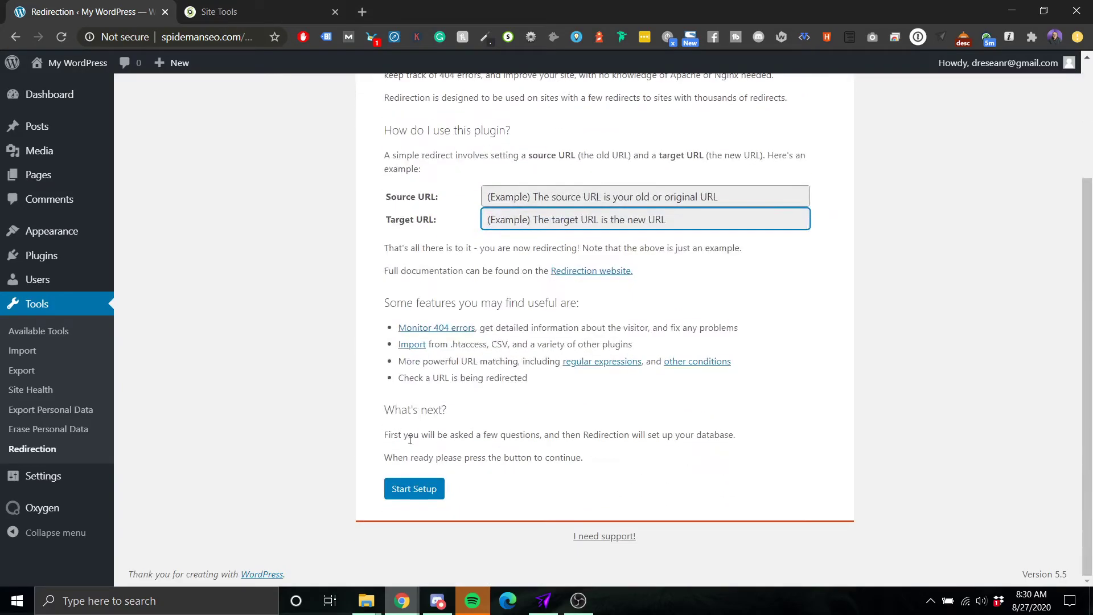
Run the Redirection setup wizard through Start, Continue and Finish Setup to the Options page.
click(412, 490)
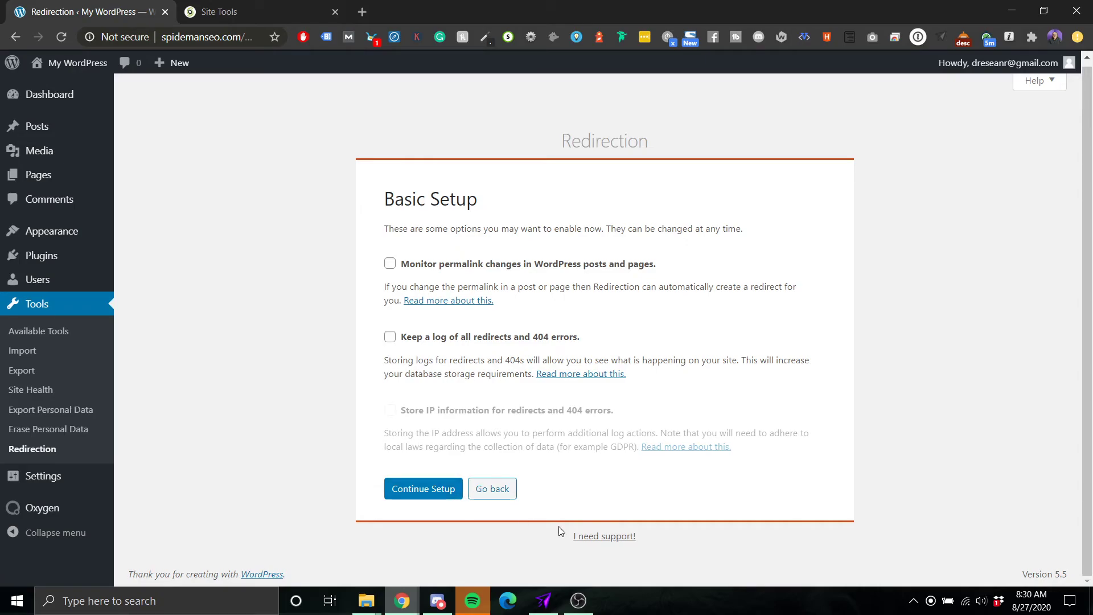
click(438, 489)
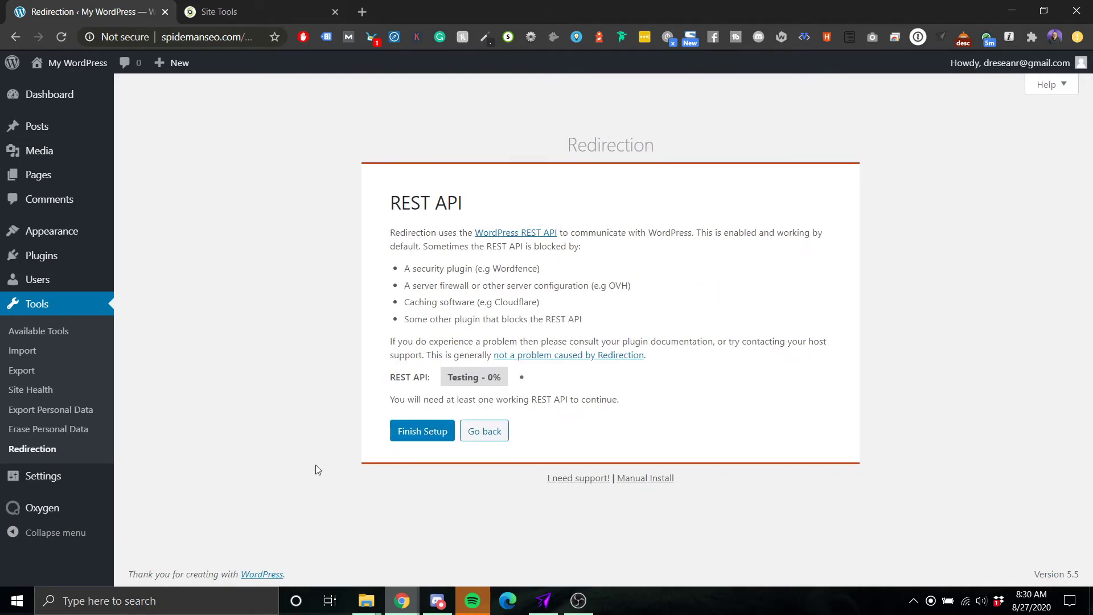
click(440, 436)
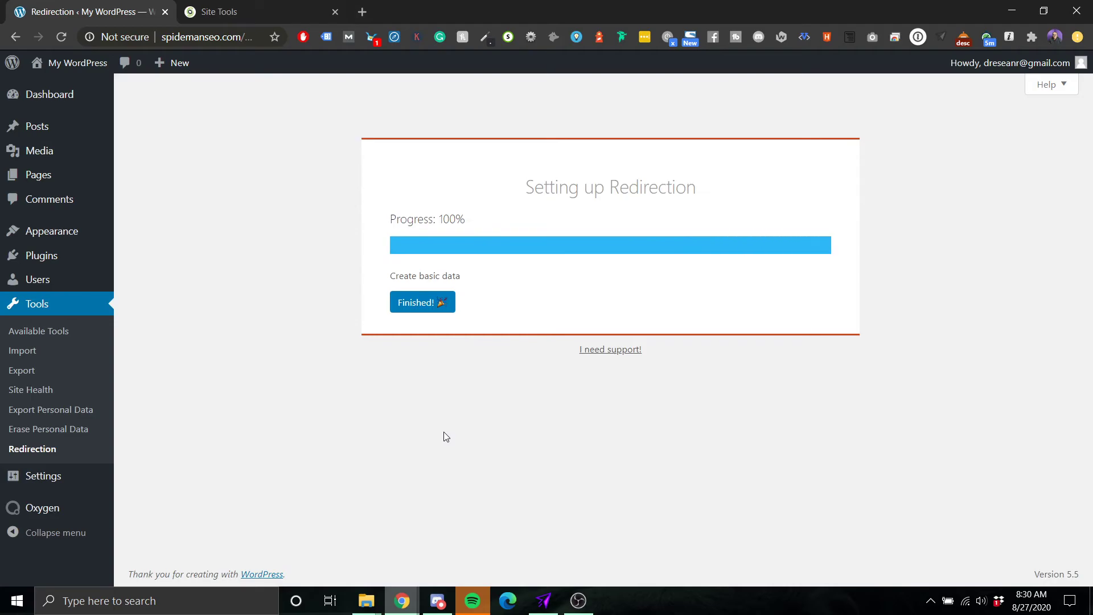
click(424, 301)
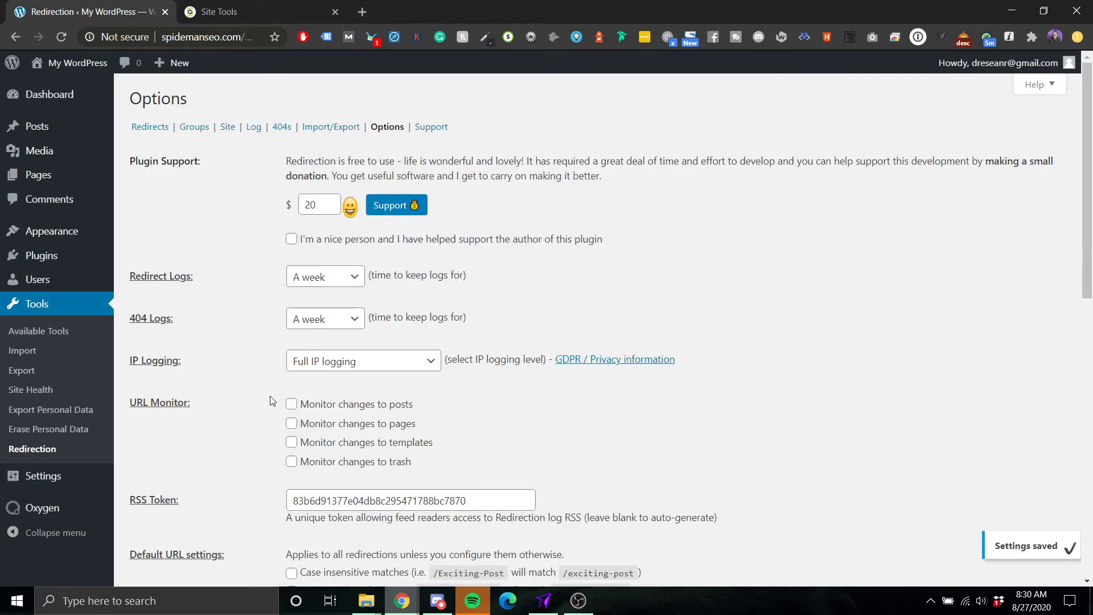
scroll(271, 400, down, 6)
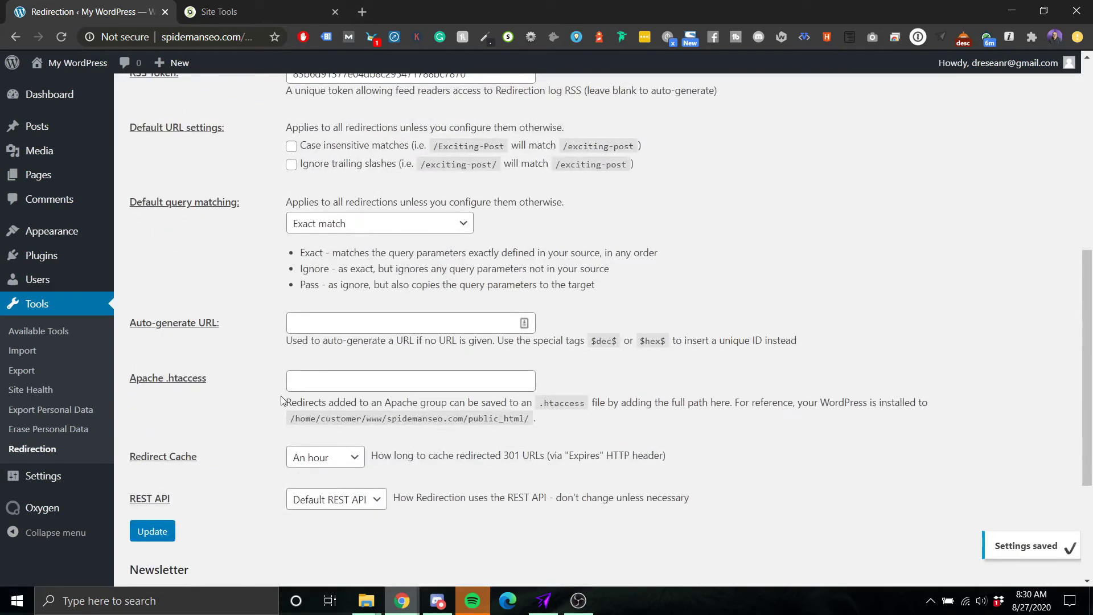
scroll(282, 399, up, 6)
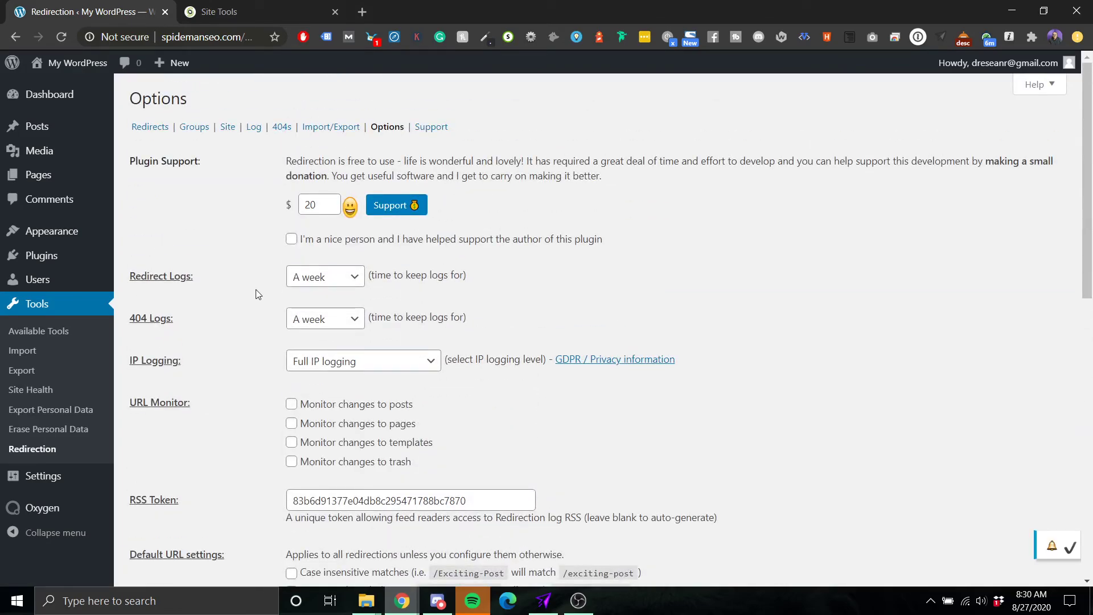
scroll(257, 373, down, 5)
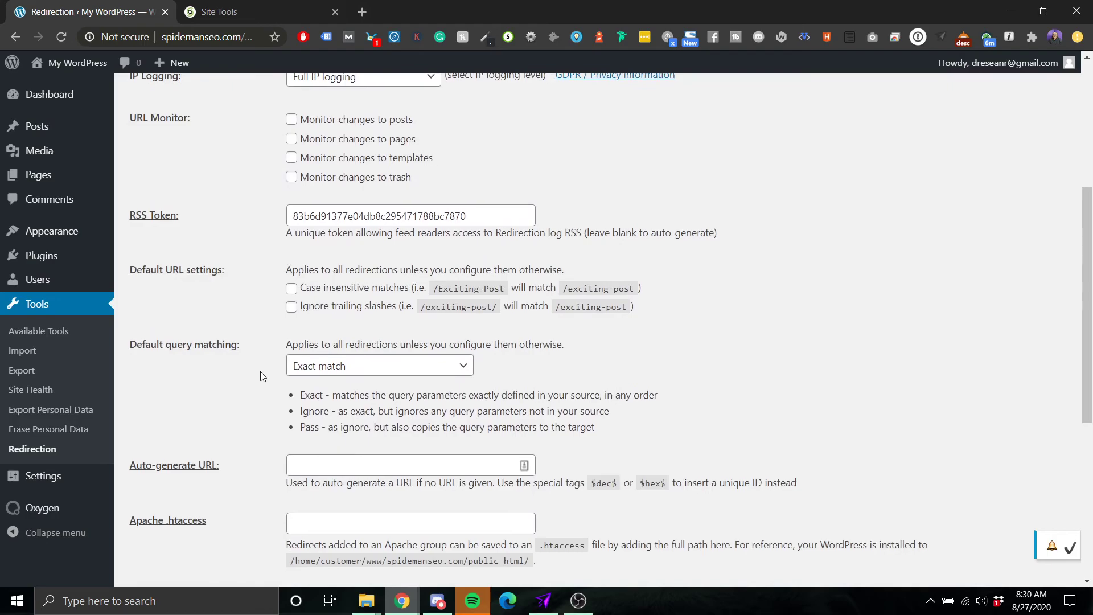
scroll(261, 371, down, 6)
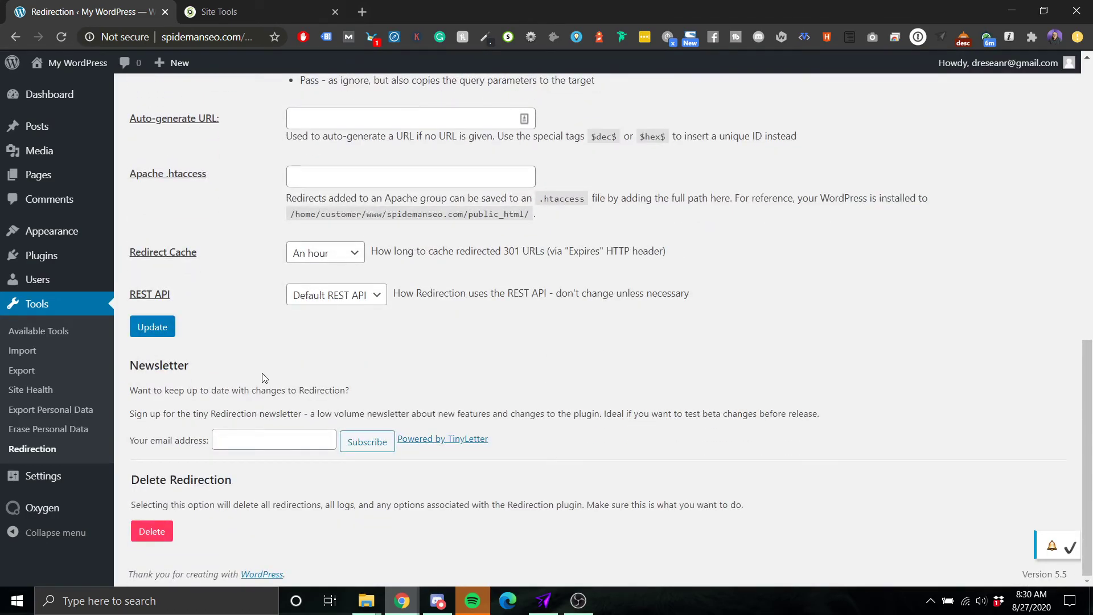
scroll(264, 374, up, 4)
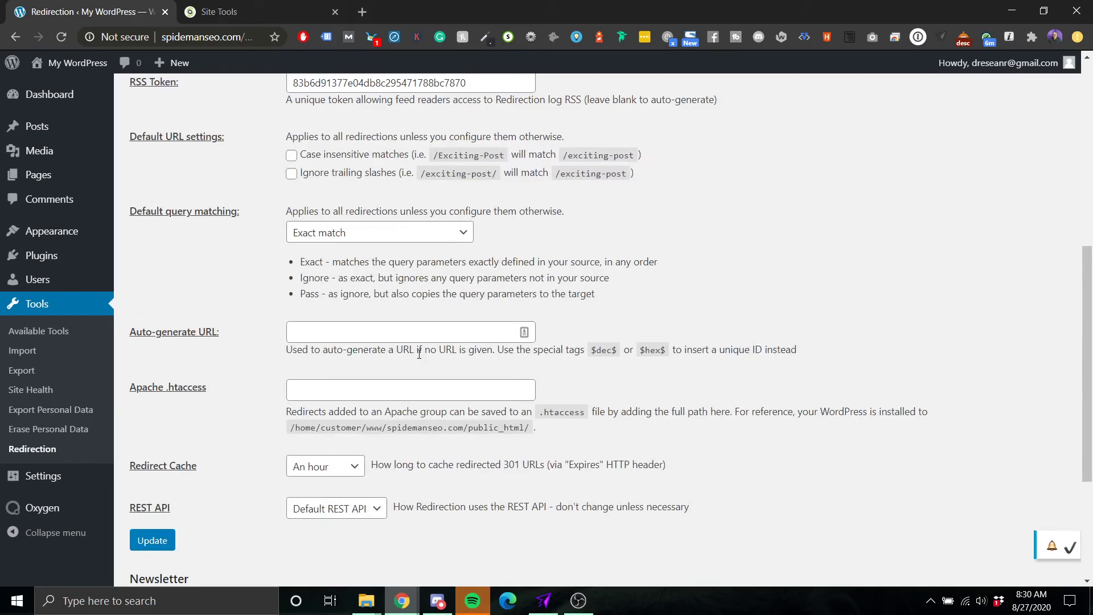
scroll(358, 392, up, 7)
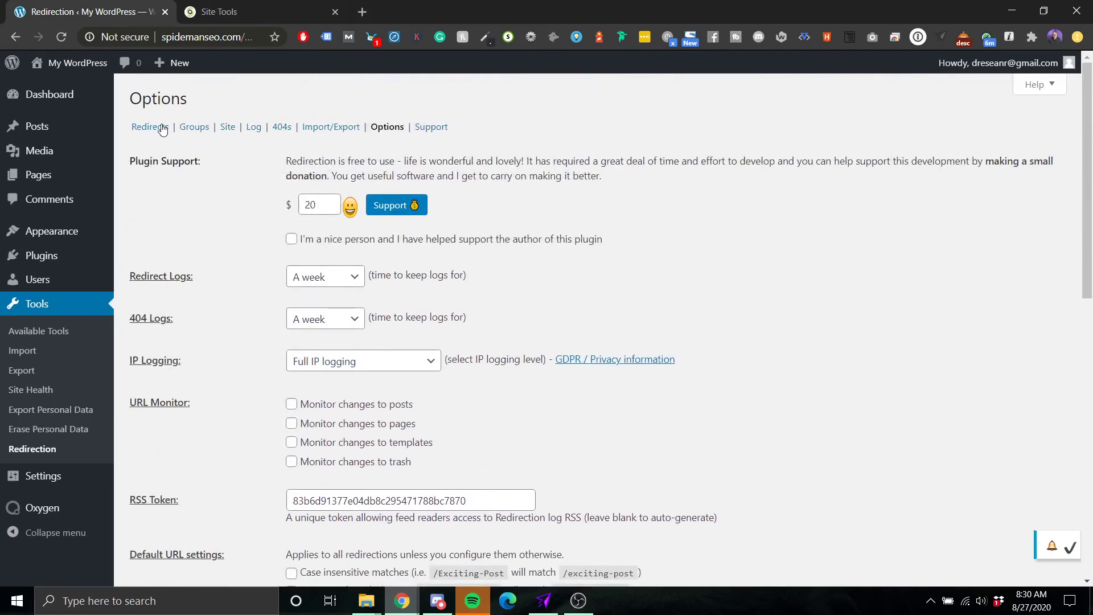
click(161, 127)
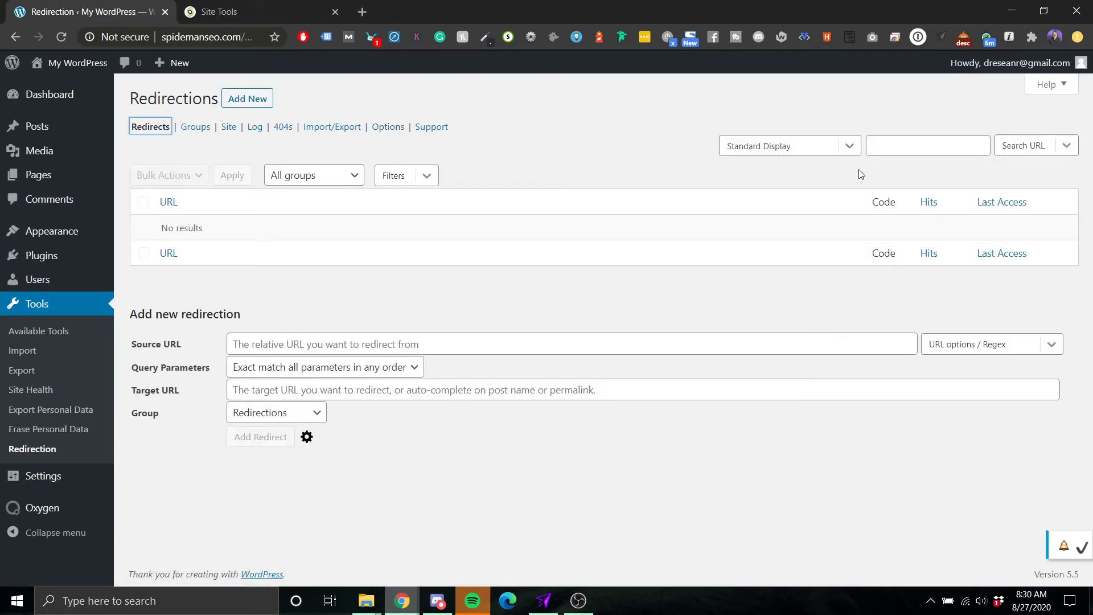
Open the Add new redirection form and place the cursor in the empty Target URL field.
click(248, 99)
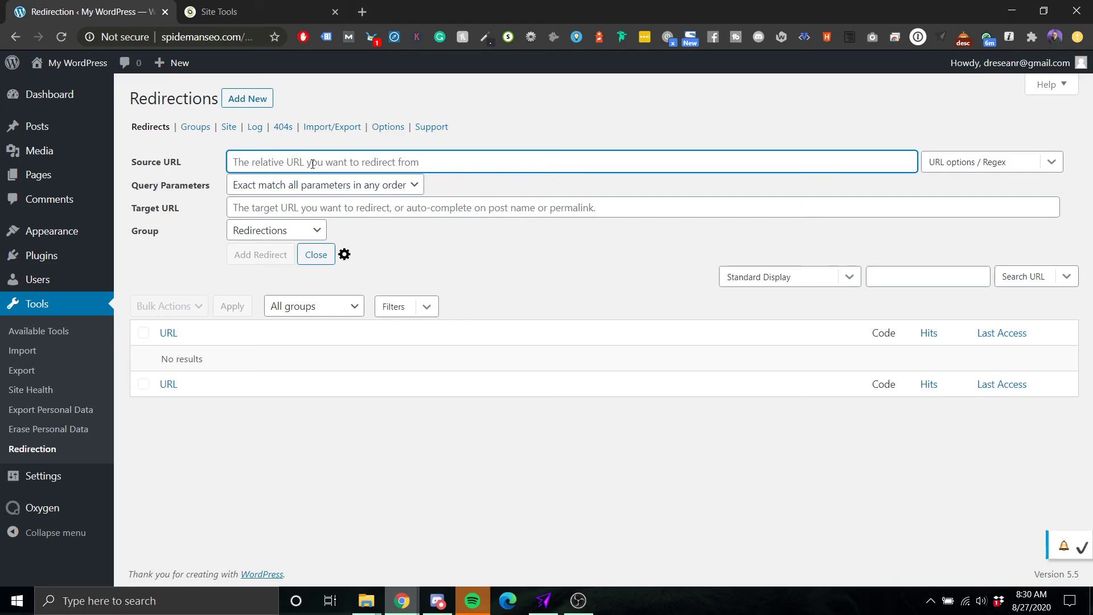
click(335, 207)
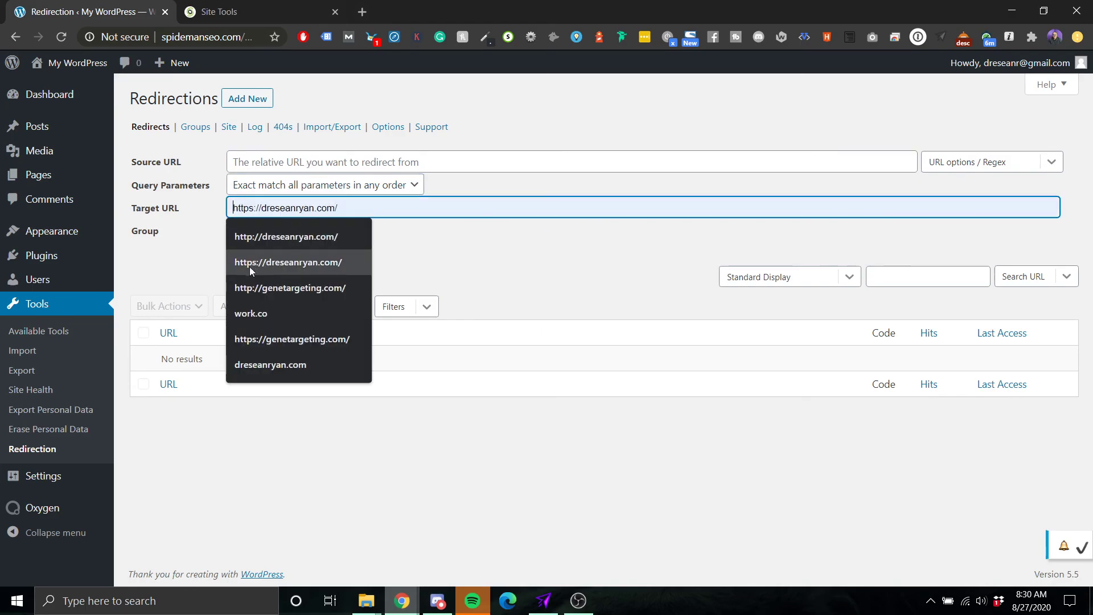
click(600, 263)
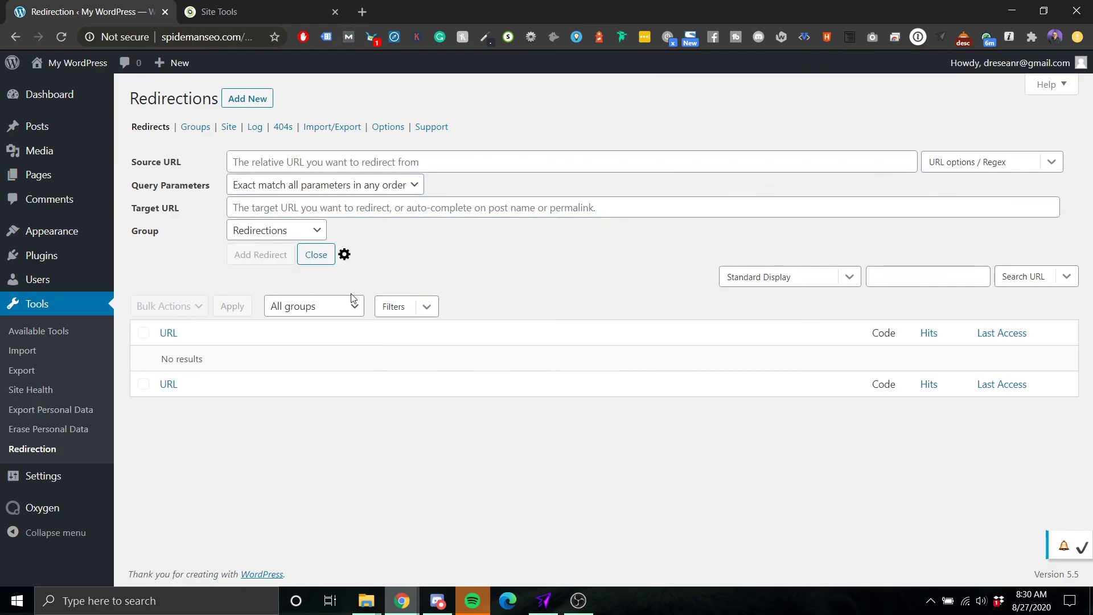